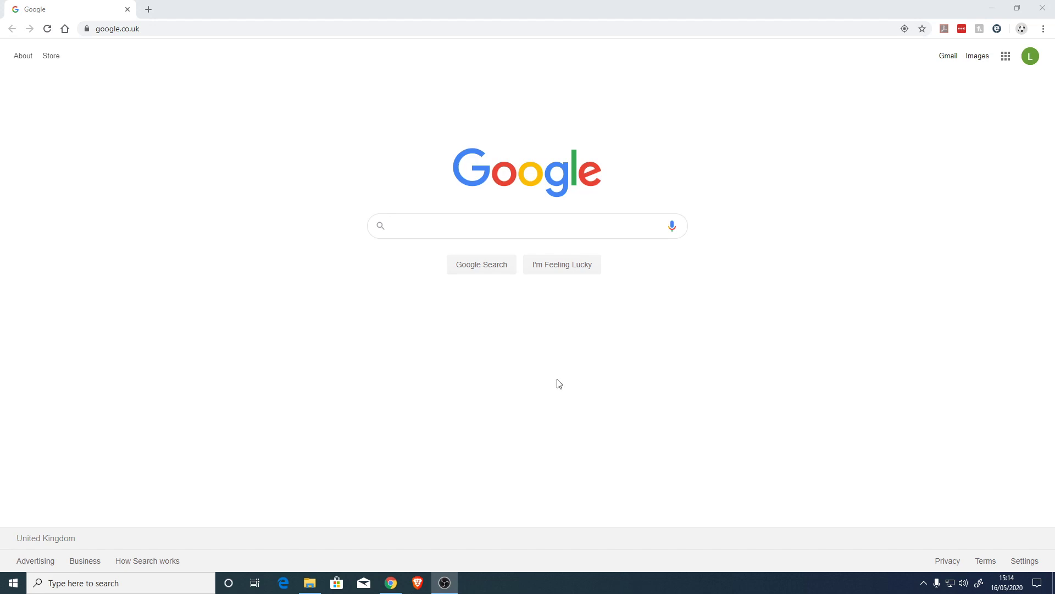
# Run a Google search for 'dwservice'.
pyautogui.click(439, 221)
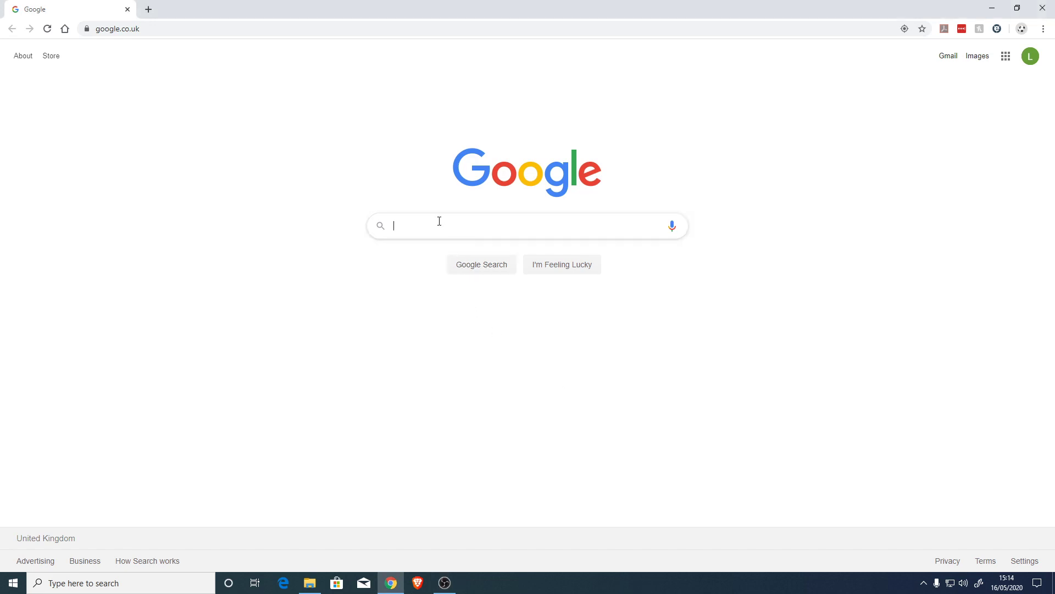
pyautogui.write('dwservice')
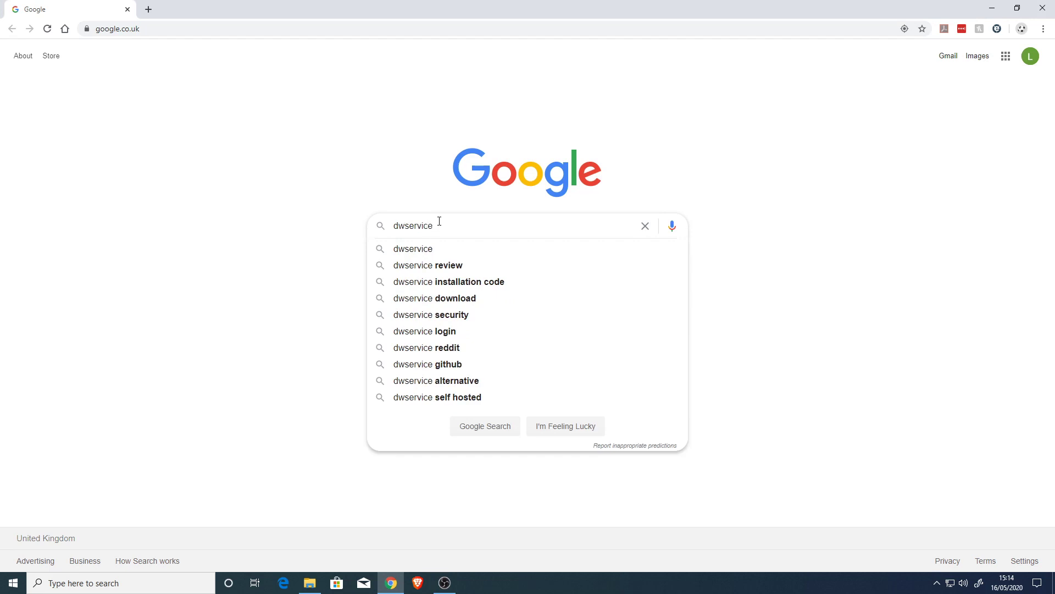
pyautogui.press('Return')
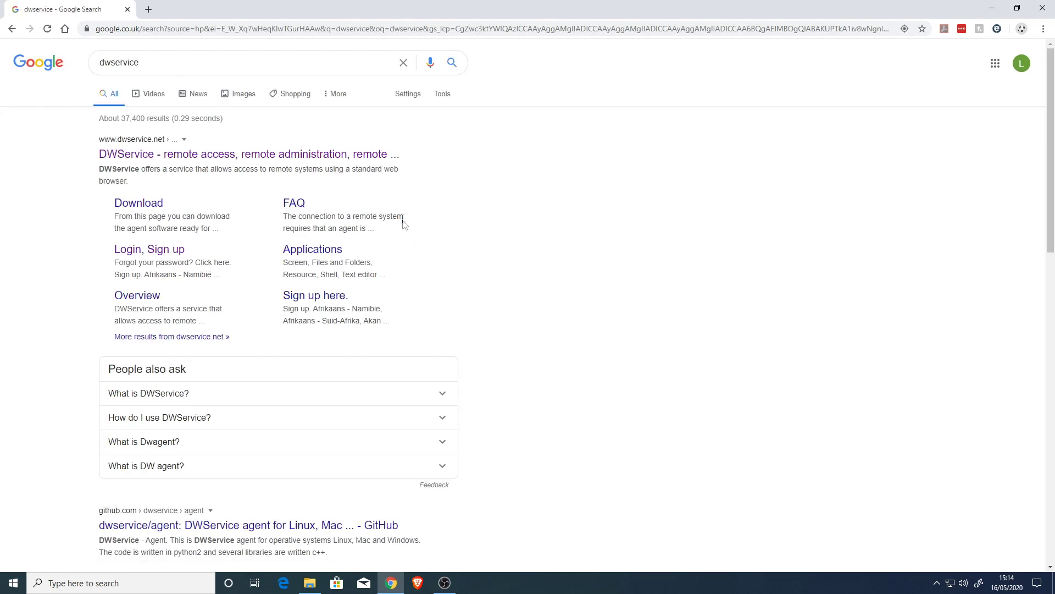
# Open the DWService site from the results and go to its Login / Sign up page.
pyautogui.click(318, 158)
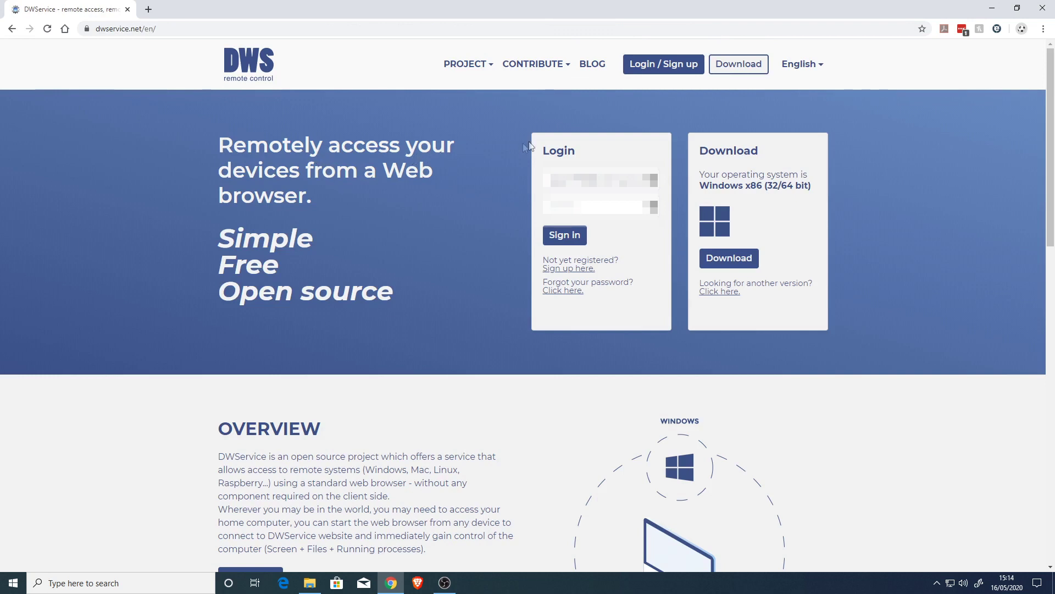
pyautogui.click(676, 69)
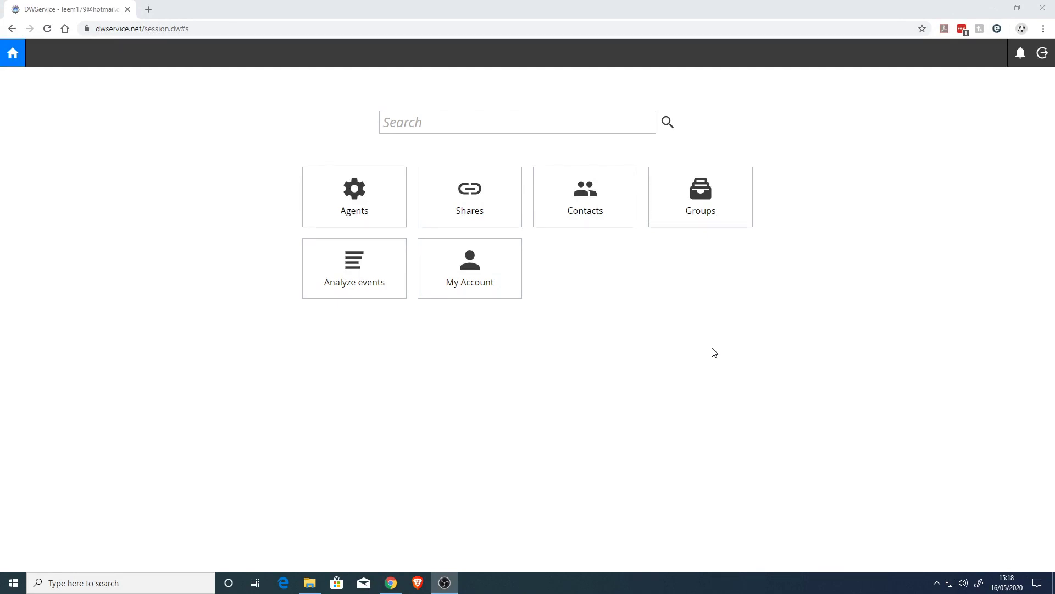
# On the Groups page, add group 'My Family' with description 'My Family Computers'.
pyautogui.click(703, 206)
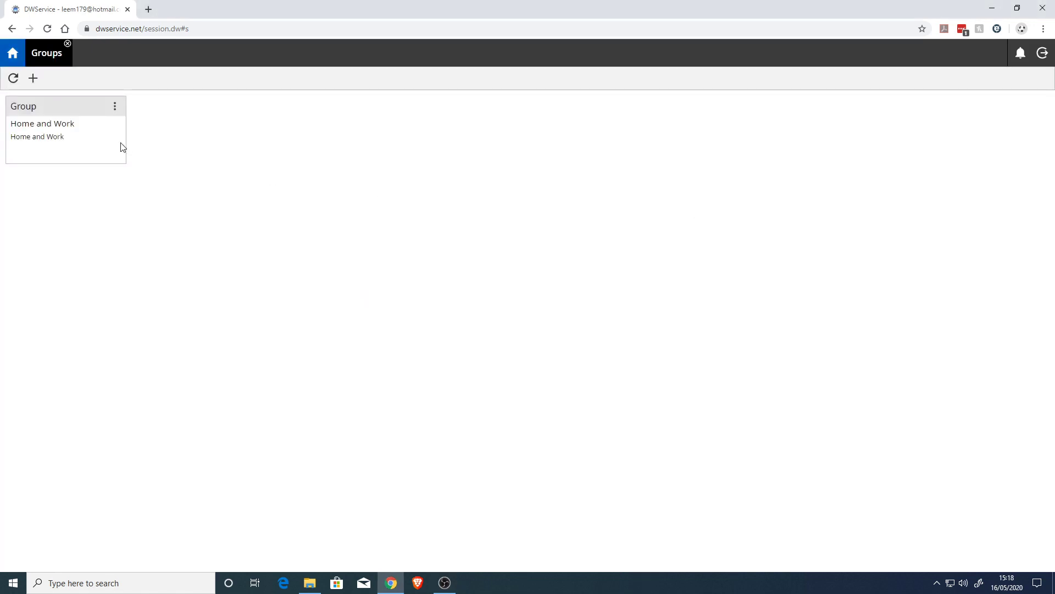
pyautogui.click(33, 79)
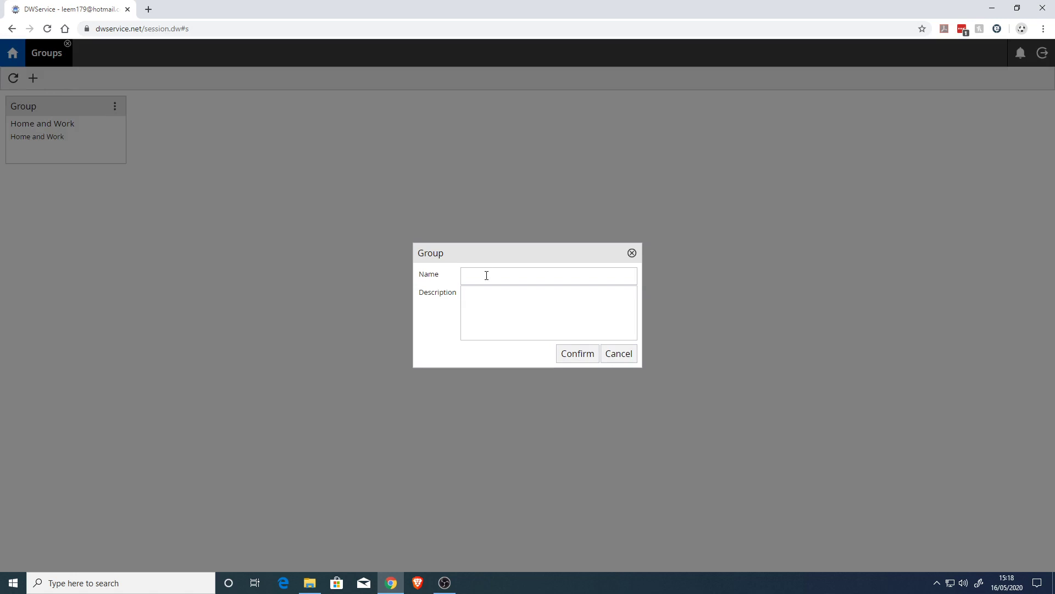
pyautogui.write('My Famil')
pyautogui.write('Family Comp')
pyautogui.write('uters')
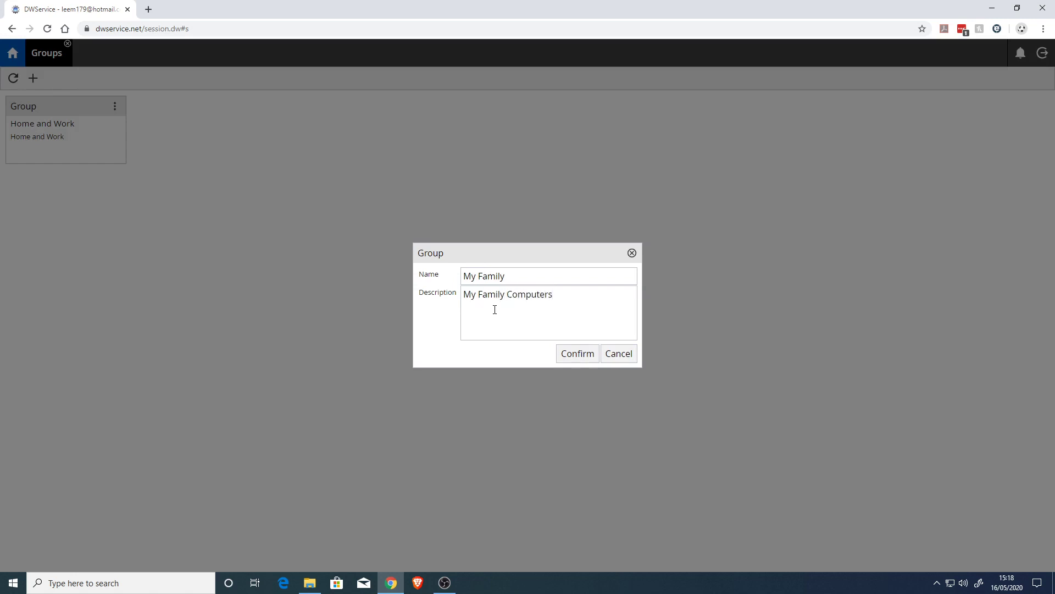
pyautogui.click(583, 360)
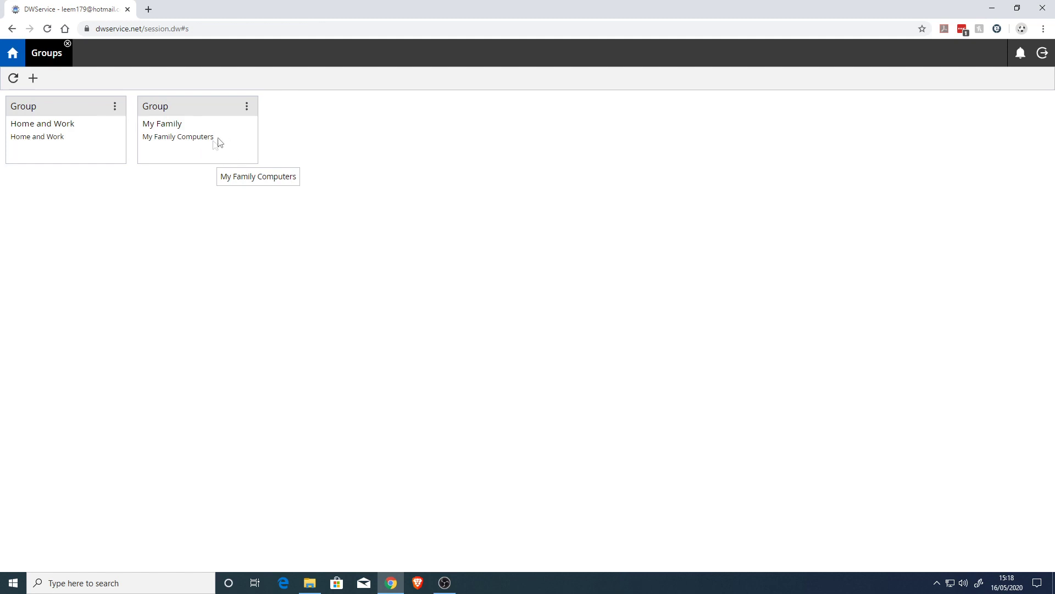
pyautogui.press('Print')
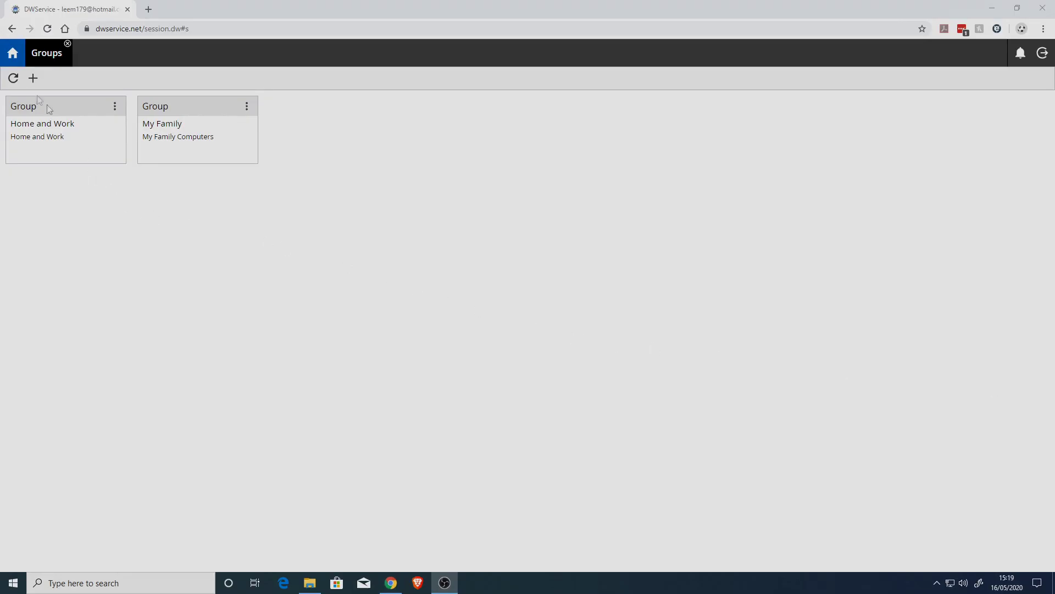
# Add agent 'My Sons PC', described 'PC Upstairs', to the My Family group.
pyautogui.click(13, 57)
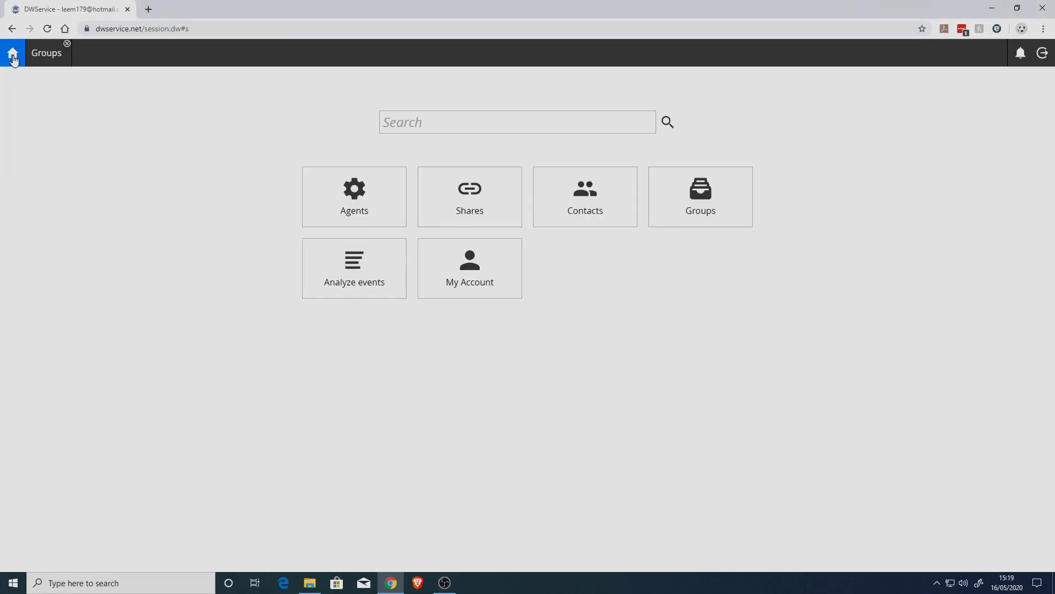
pyautogui.click(346, 197)
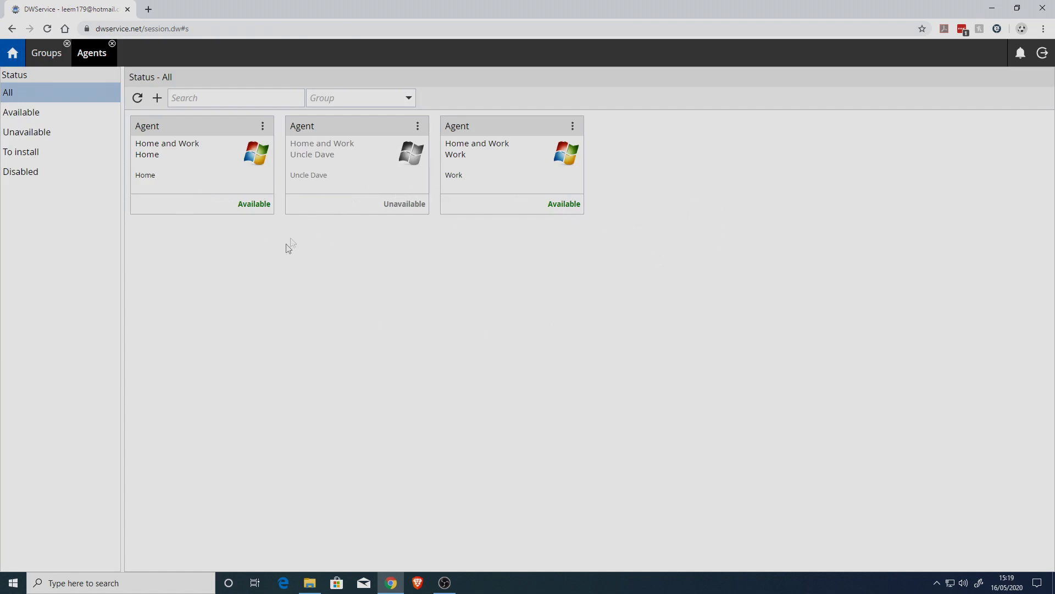
pyautogui.click(156, 100)
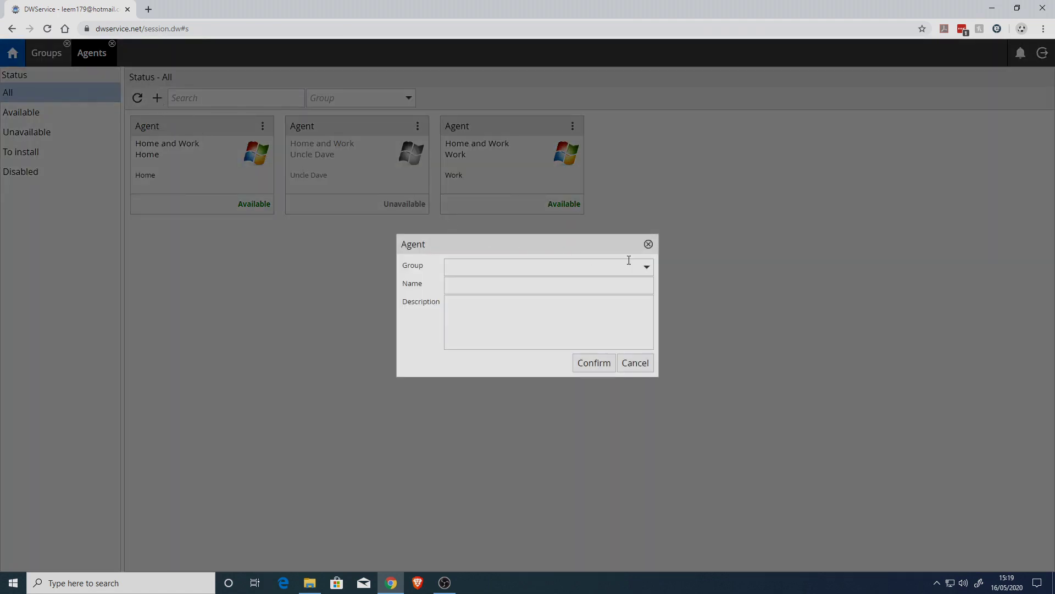
pyautogui.click(647, 268)
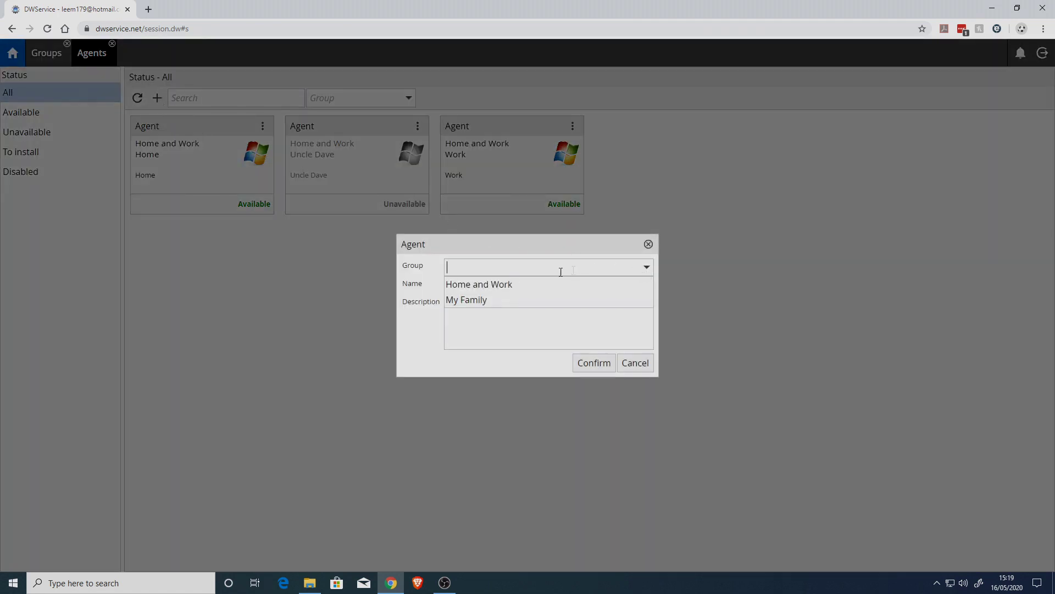
pyautogui.click(483, 301)
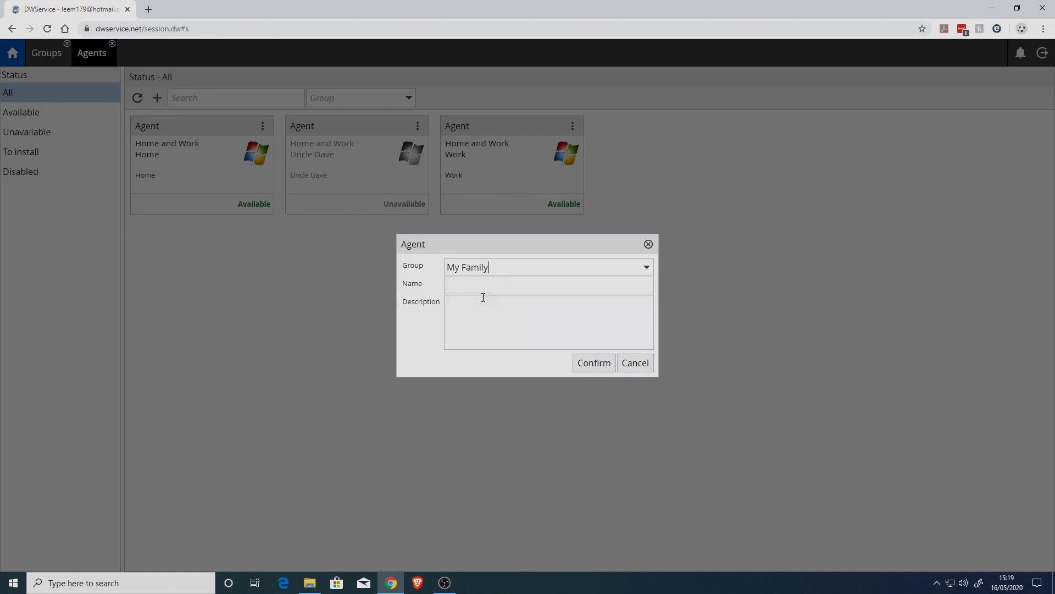
pyautogui.click(478, 286)
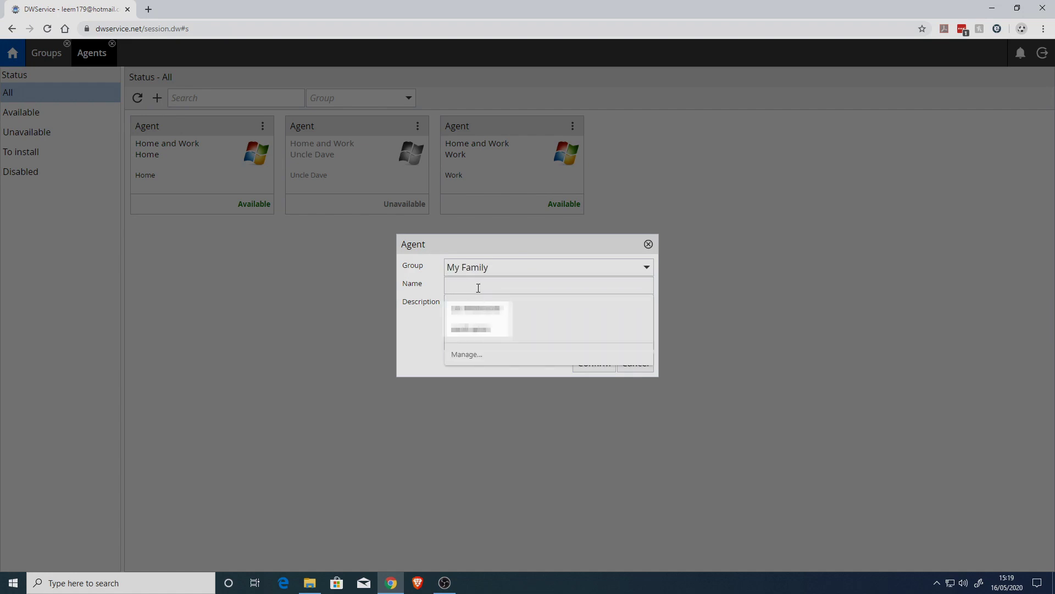
pyautogui.write('My Sons PC')
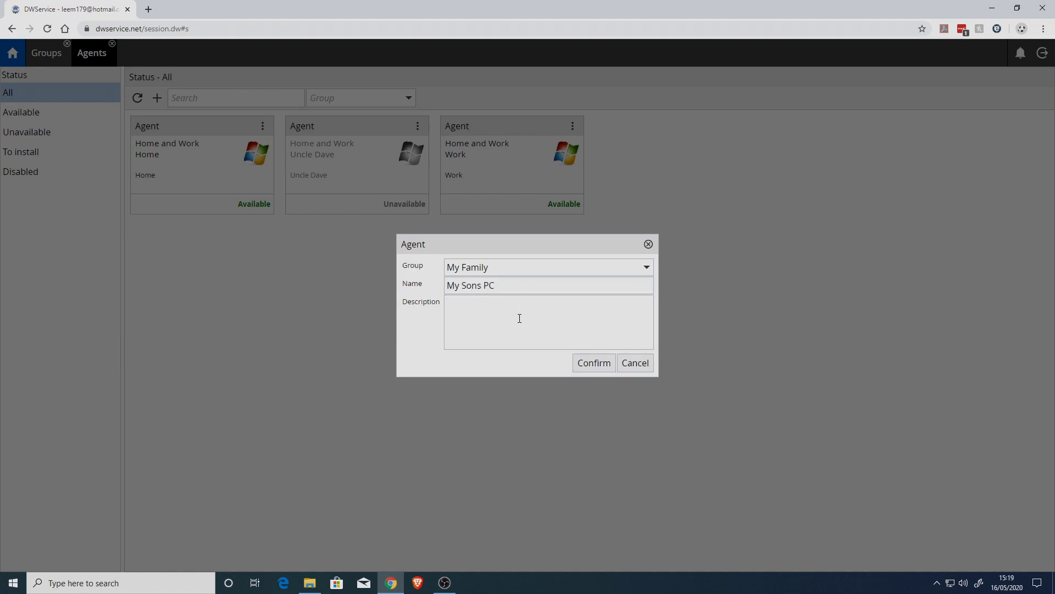
pyautogui.write('Upstairs')
pyautogui.click(592, 364)
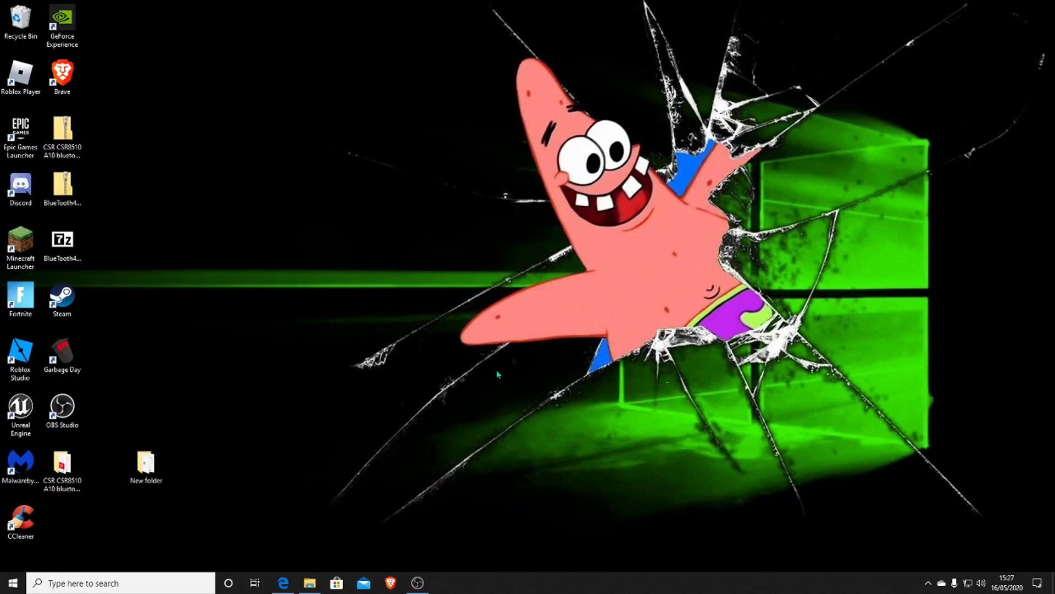
# In Edge, search 'dwservice', open the DWService site and request the Windows agent download.
pyautogui.click(287, 581)
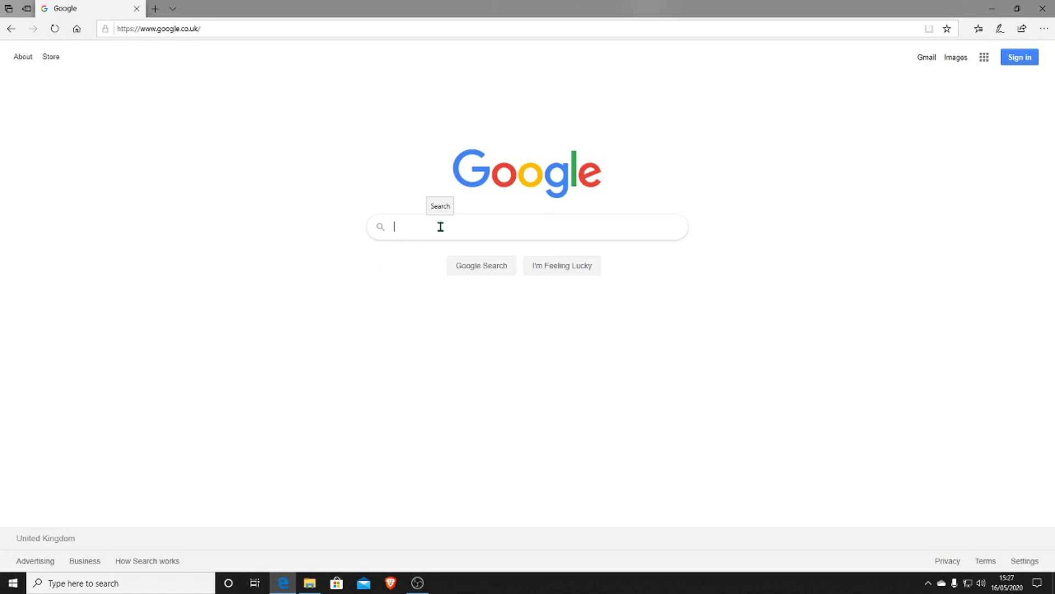
pyautogui.write('dwservice')
pyautogui.press('Return')
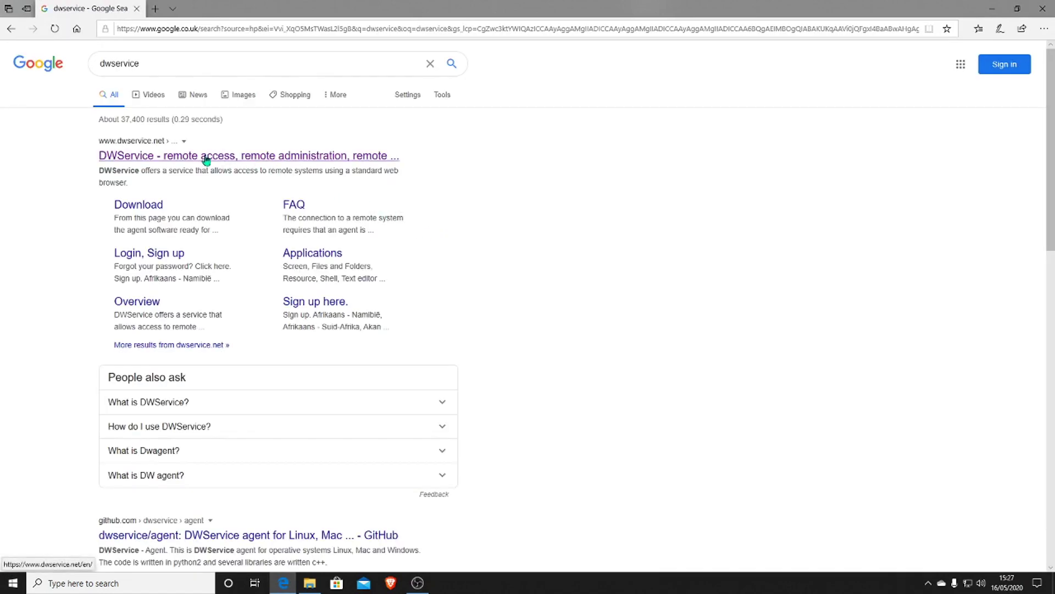
pyautogui.click(205, 160)
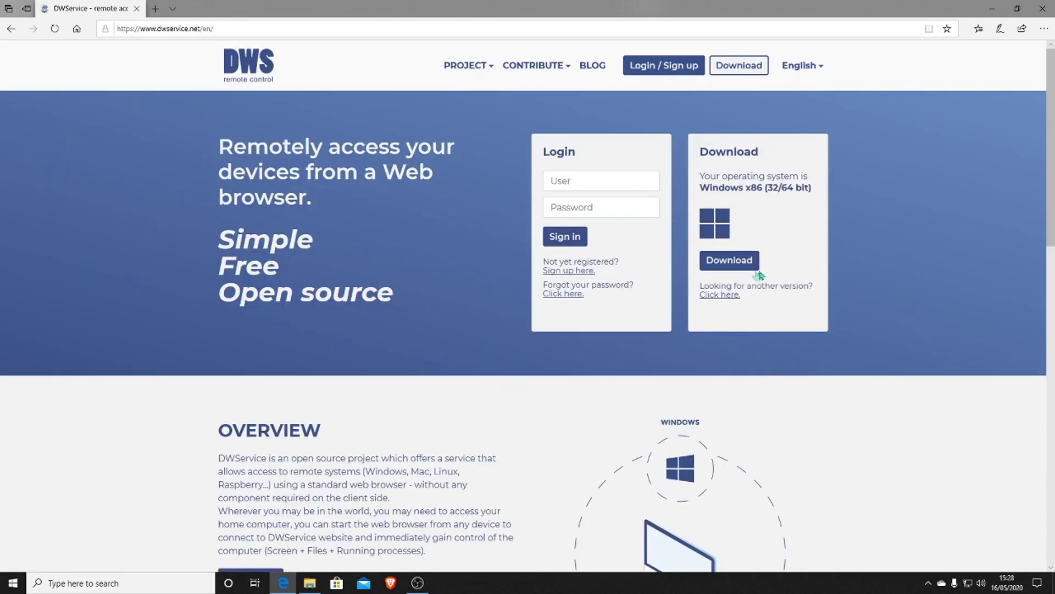
pyautogui.click(730, 261)
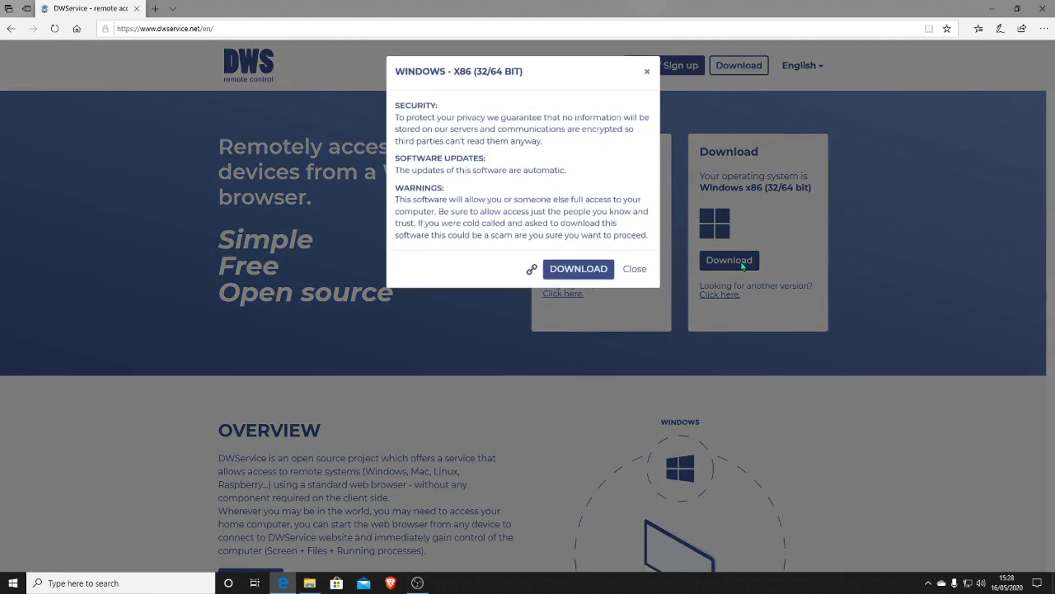
# Download dwagent.exe and run it from the download bar.
pyautogui.click(587, 268)
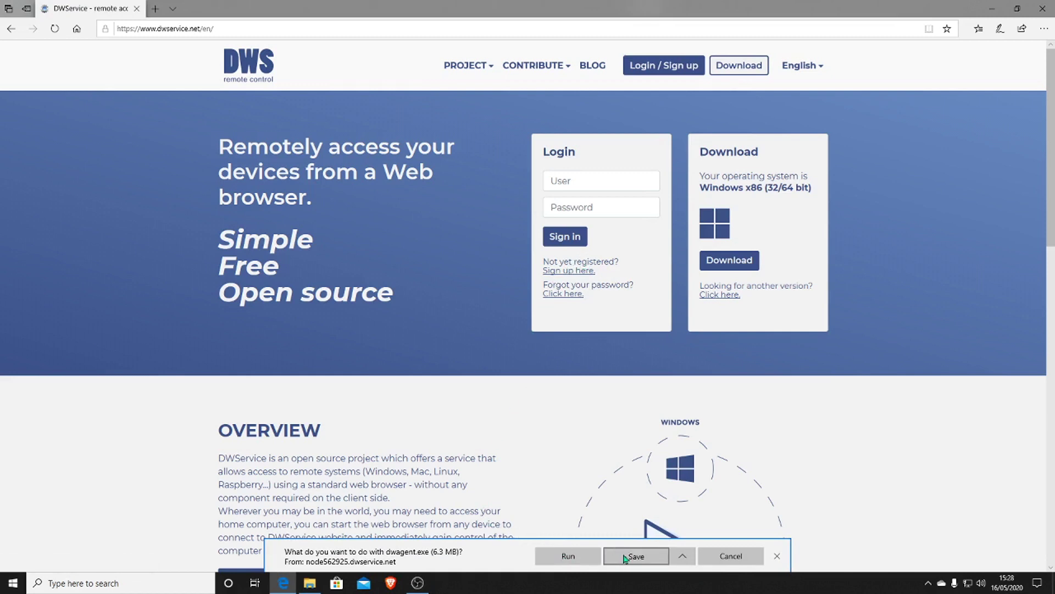
pyautogui.click(584, 560)
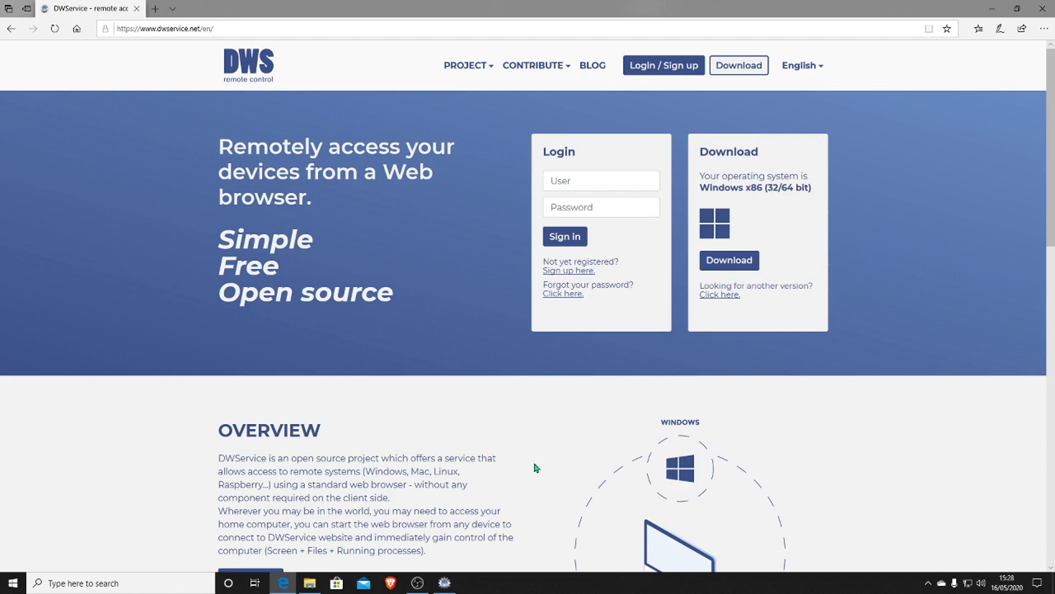
# Install DWAgent permanently into the default C:\Program Files\DWAgent folder.
pyautogui.click(446, 583)
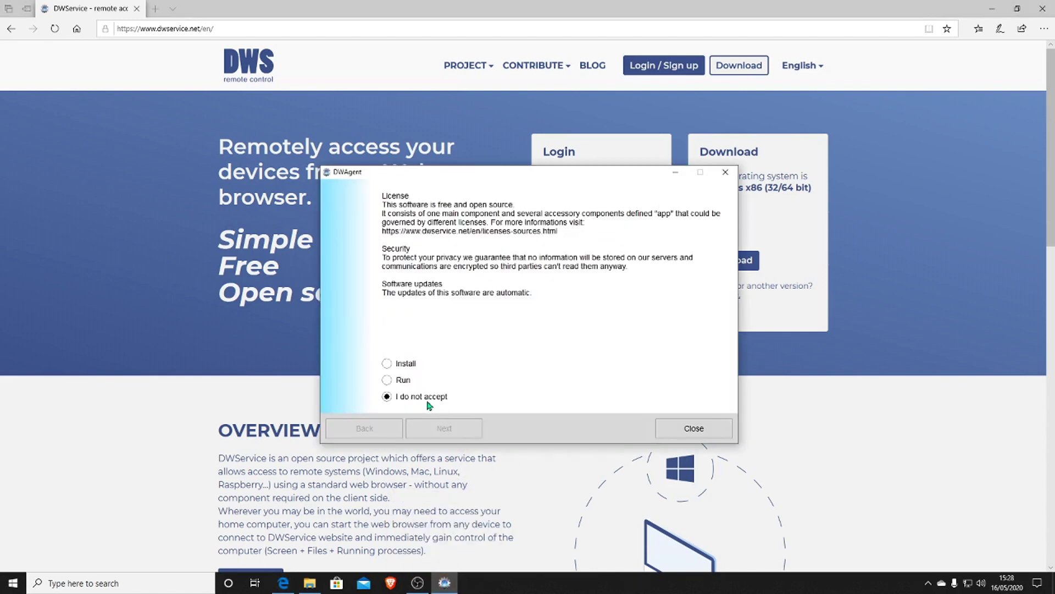
pyautogui.click(404, 367)
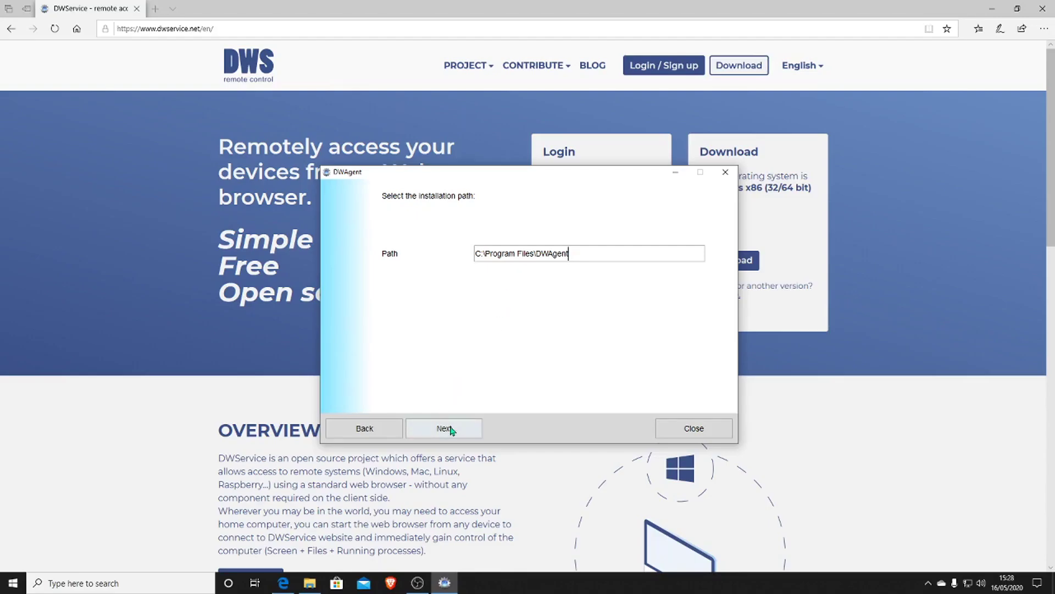
pyautogui.click(450, 429)
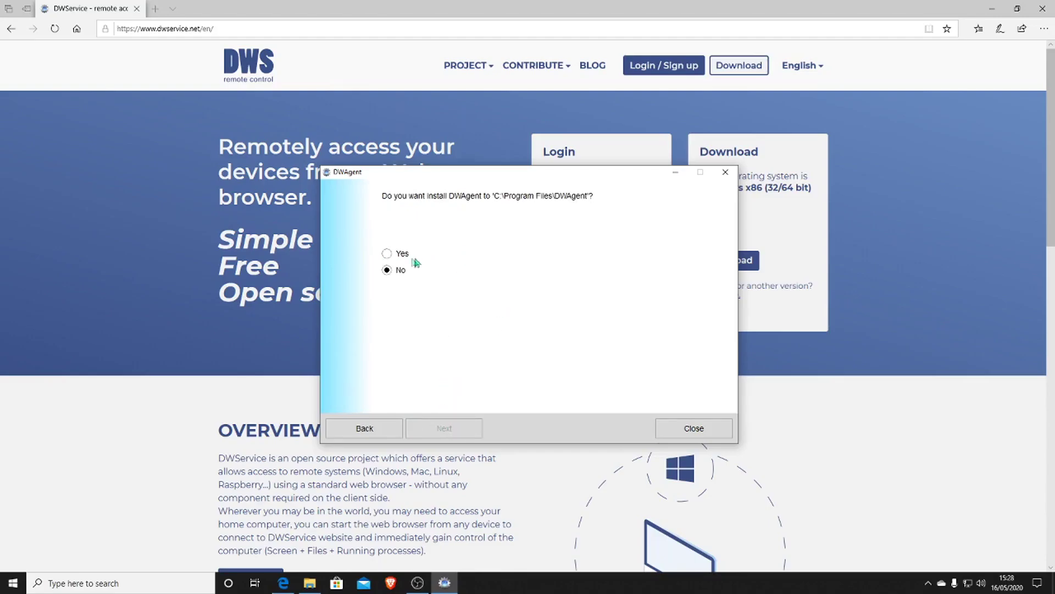
pyautogui.click(397, 254)
pyautogui.click(444, 428)
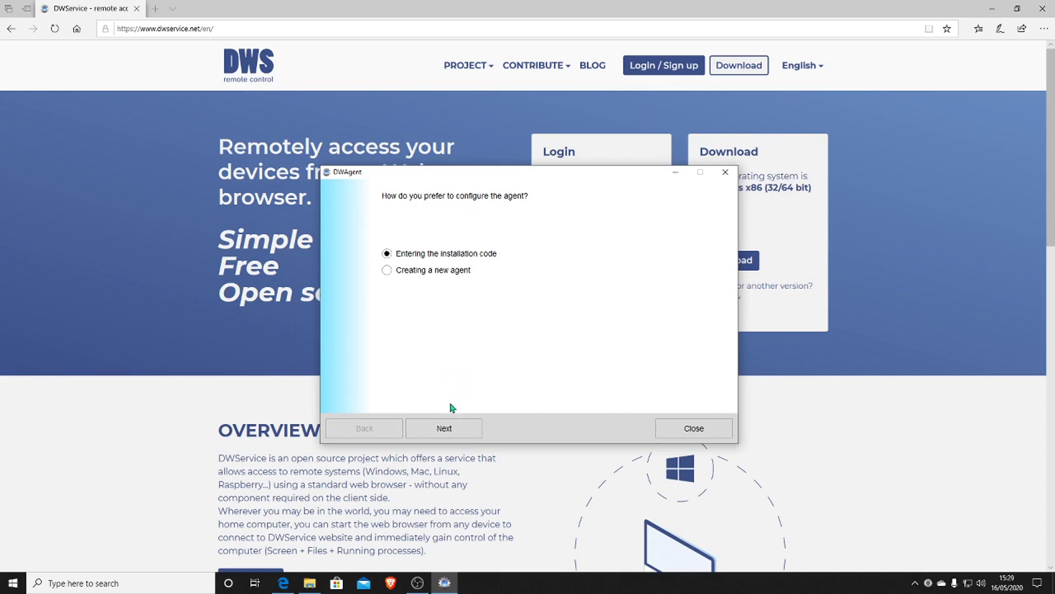
# Configure the agent with its installation code, close the installer and minimize Edge.
pyautogui.click(444, 430)
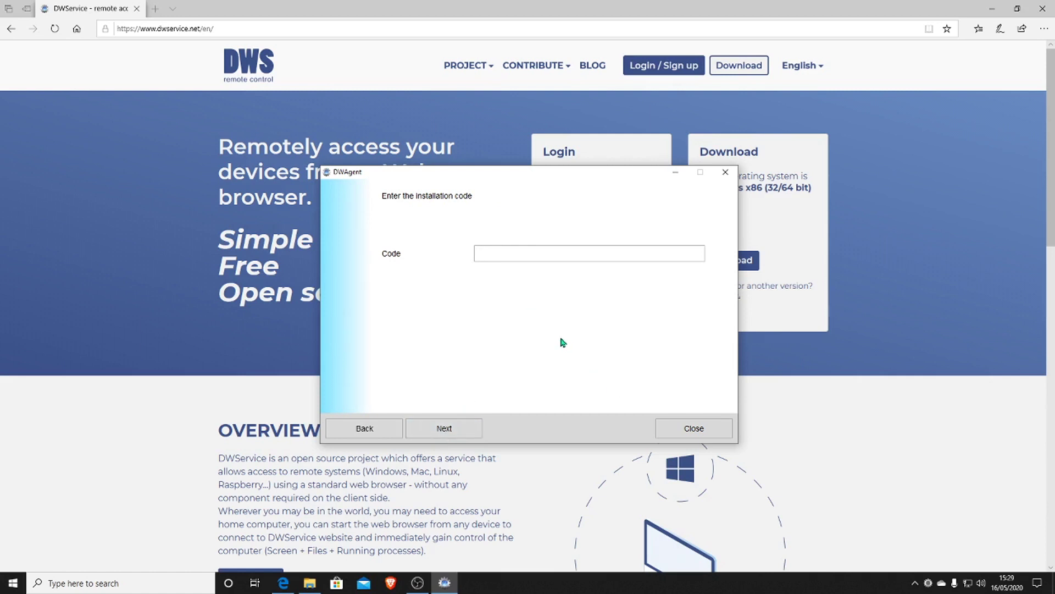
pyautogui.write('238018481')
pyautogui.click(456, 428)
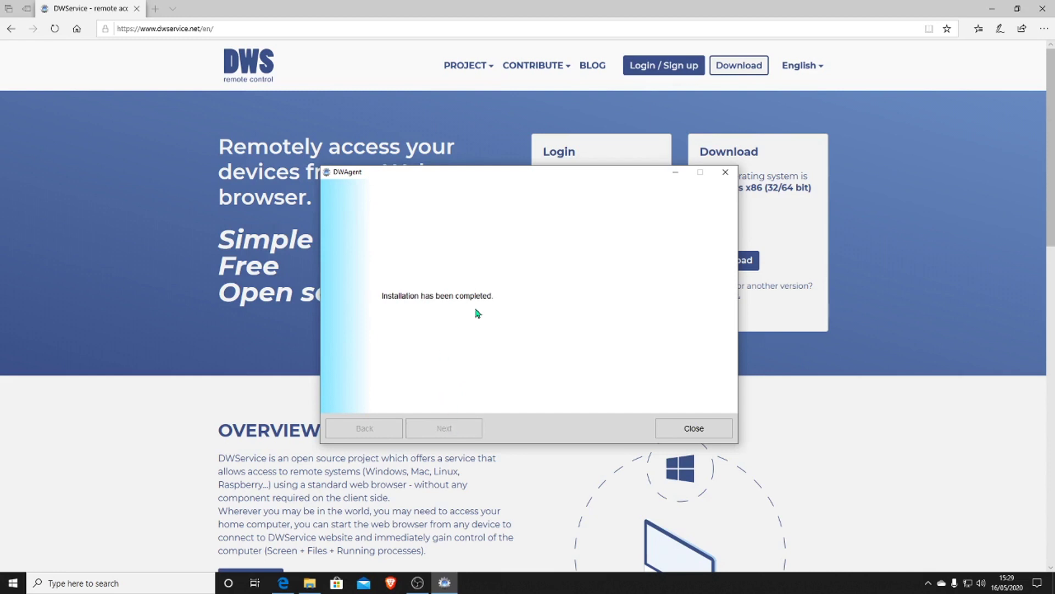
pyautogui.click(680, 430)
pyautogui.click(991, 8)
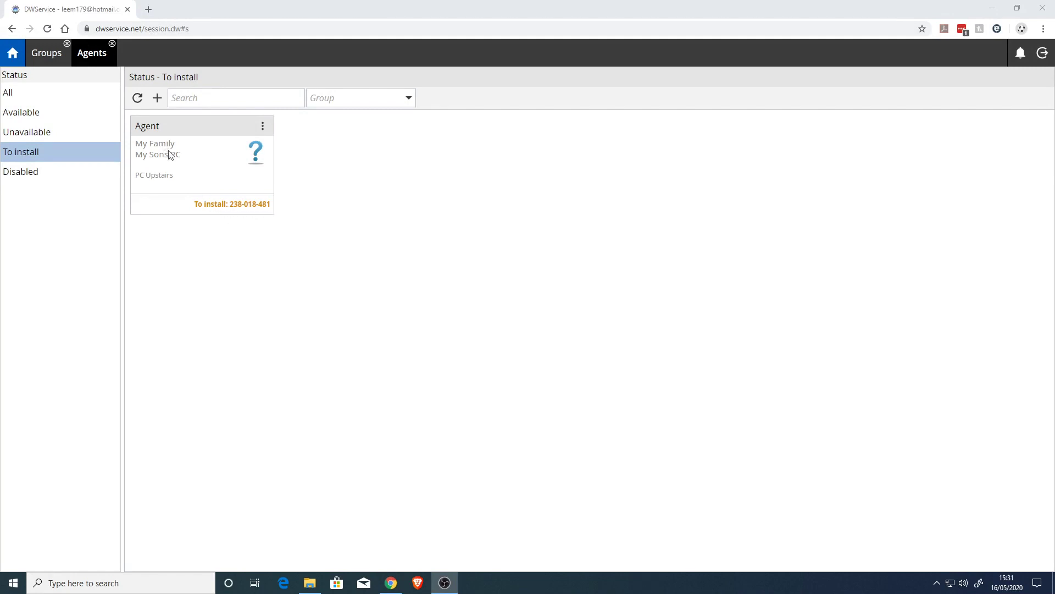
# Refresh the agents list and filter to Available to show My Sons PC.
pyautogui.click(137, 99)
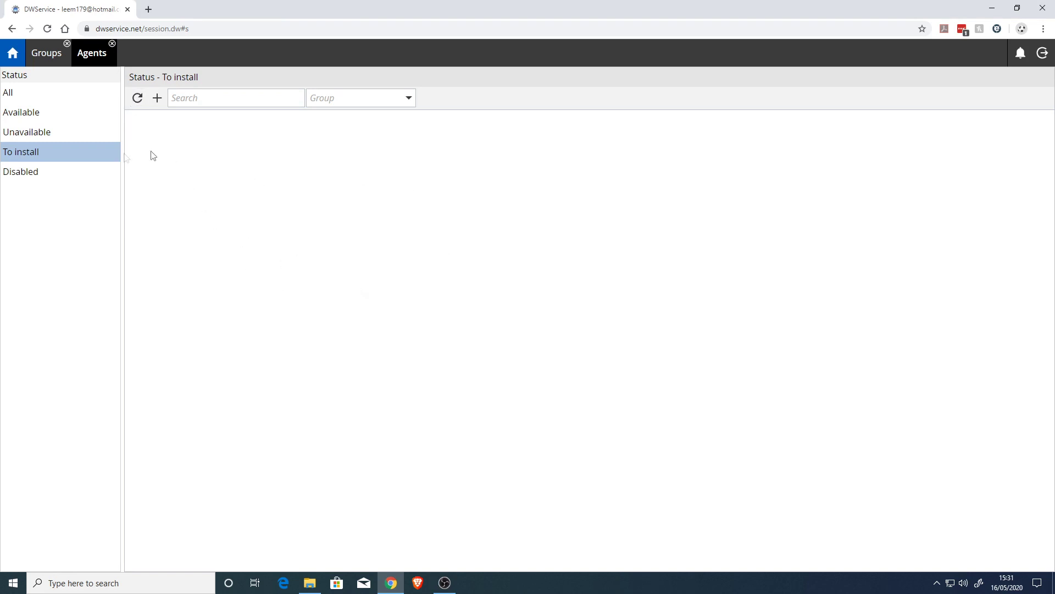
pyautogui.click(22, 113)
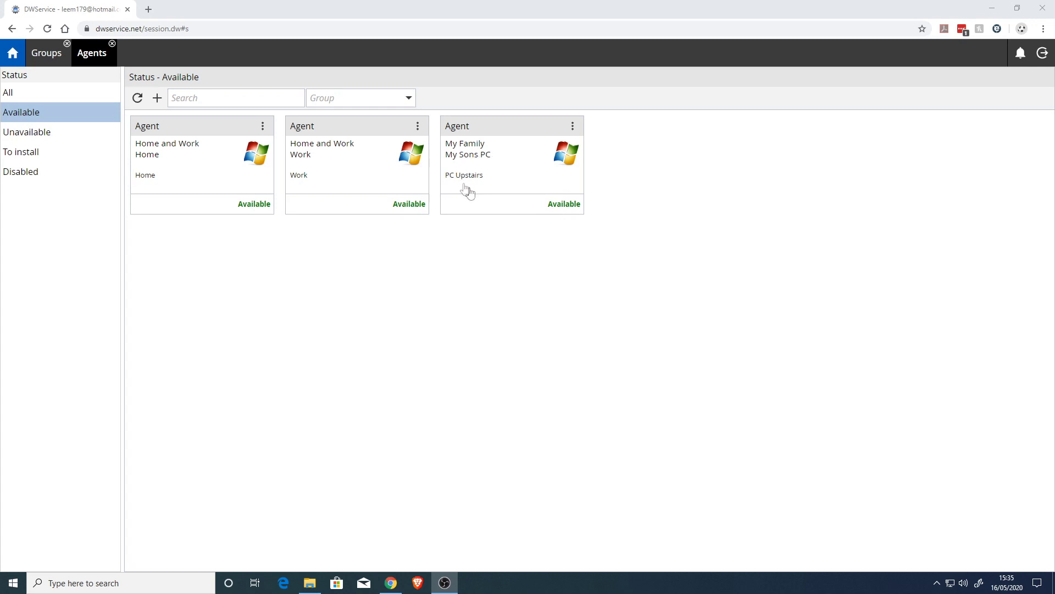
# Open a remote Screen session on My Sons PC and open its Start menu.
pyautogui.click(474, 155)
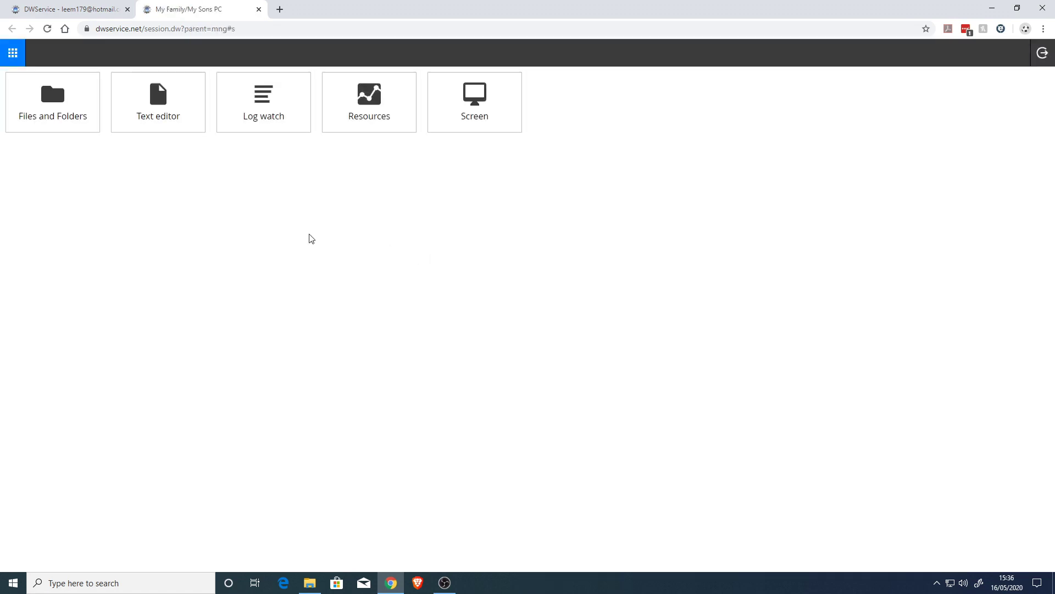
pyautogui.click(477, 106)
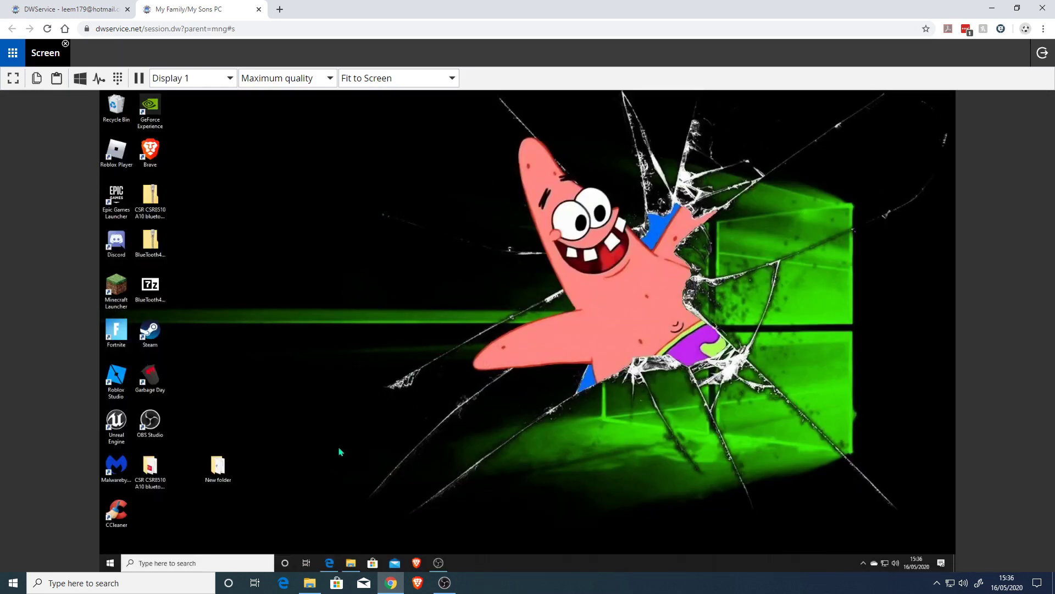
pyautogui.click(112, 564)
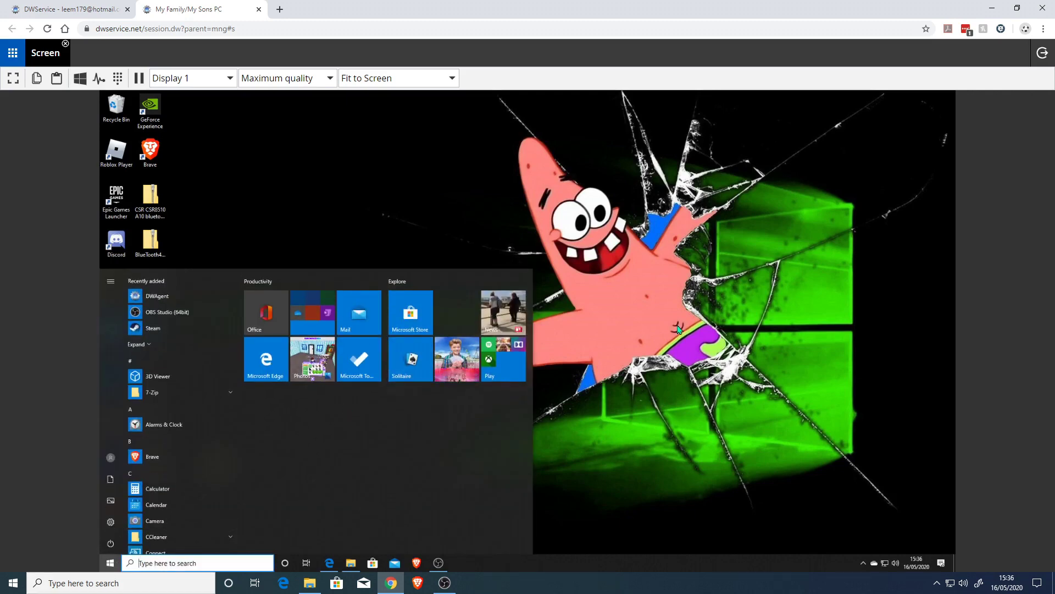
# Dismiss the remote Start menu, restore the dwservice.net browser window, and check the available remote displays.
pyautogui.press('Escape')
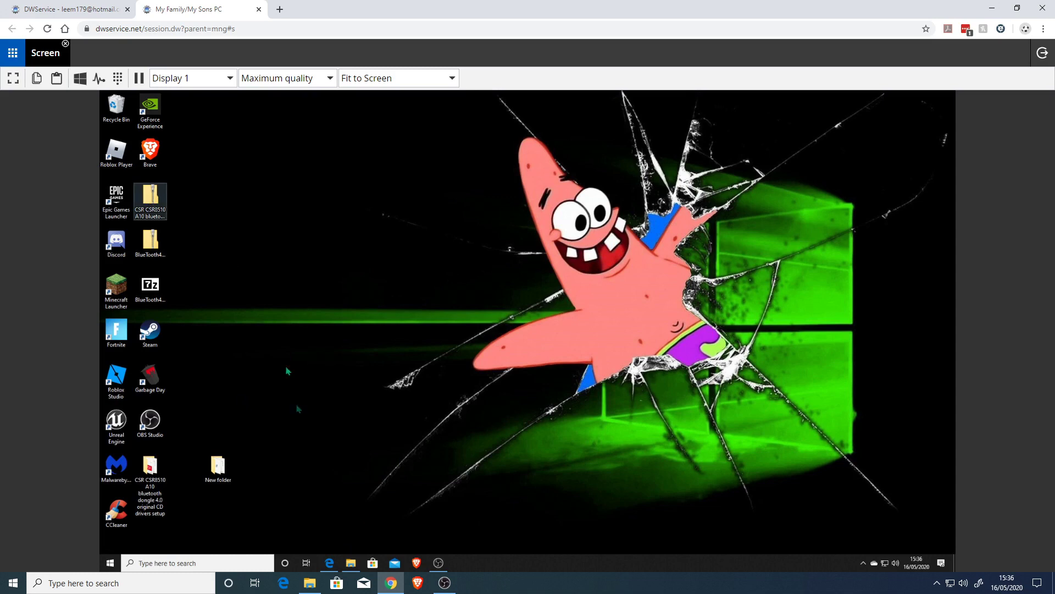
pyautogui.moveTo(331, 566)
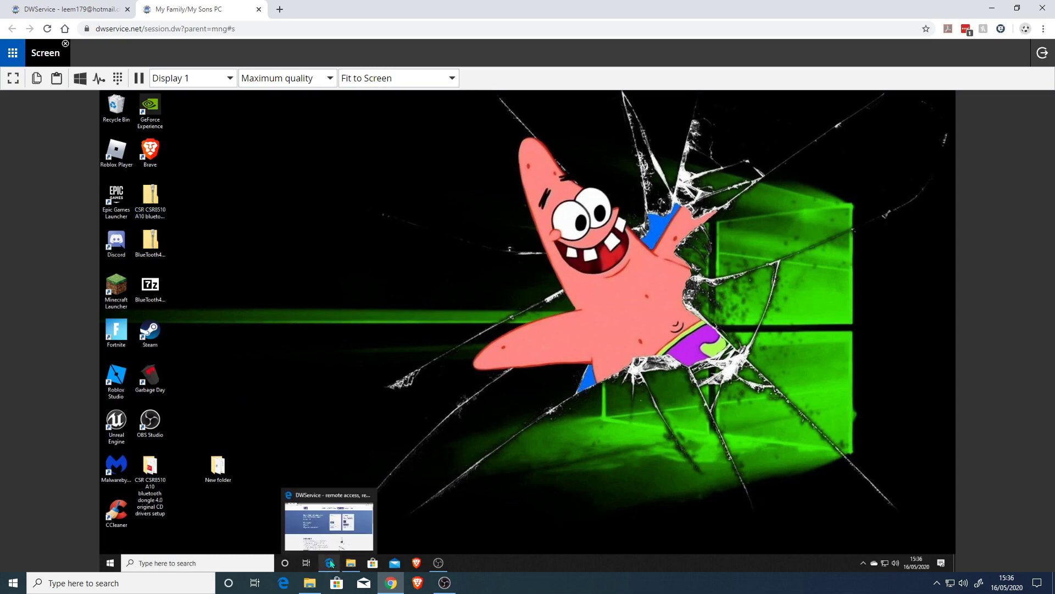
pyautogui.click(330, 563)
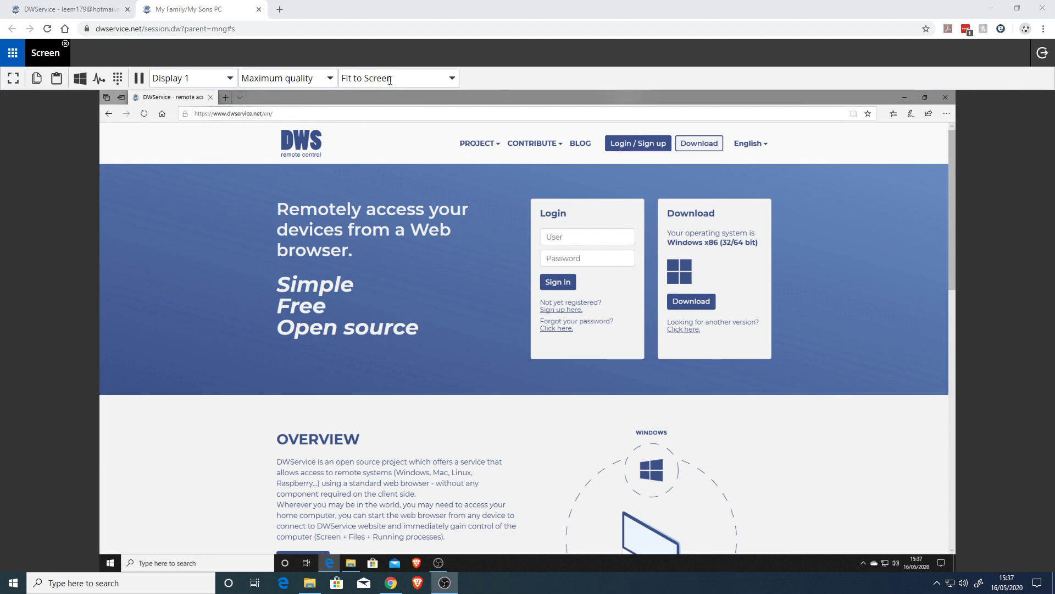
pyautogui.click(230, 80)
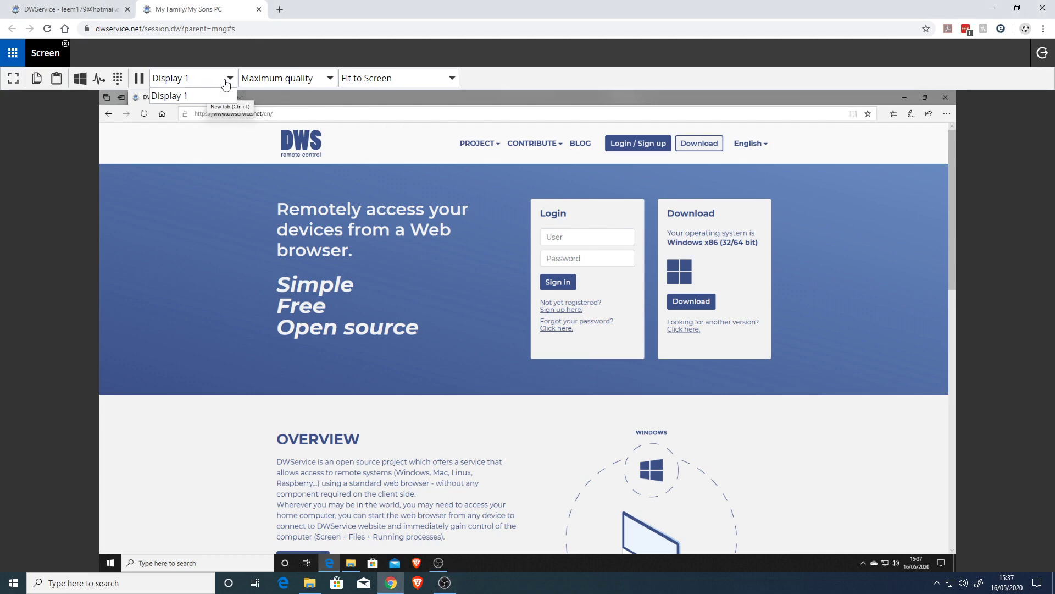
pyautogui.click(225, 82)
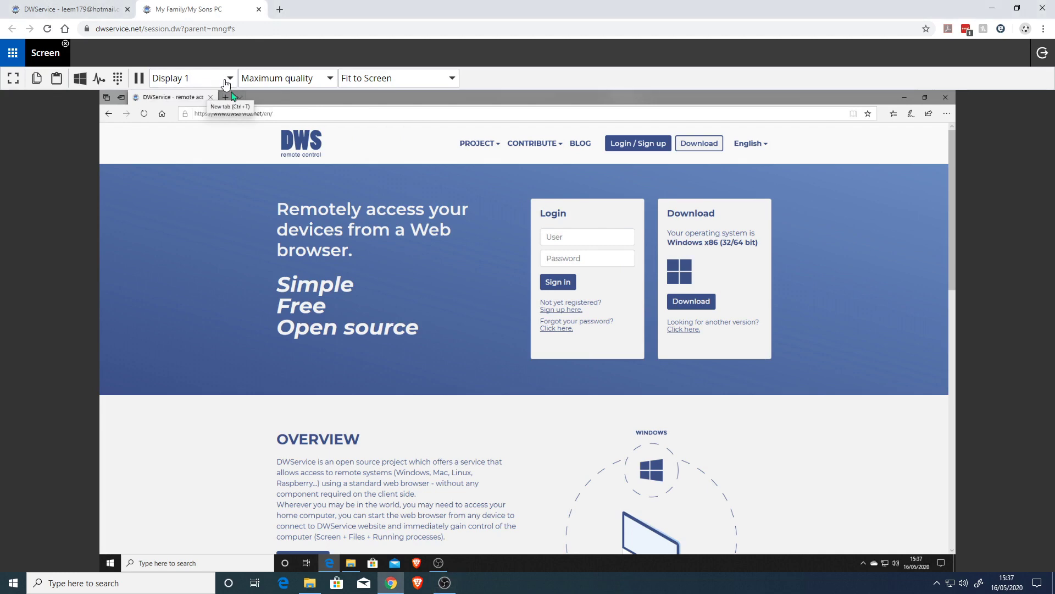
pyautogui.click(13, 78)
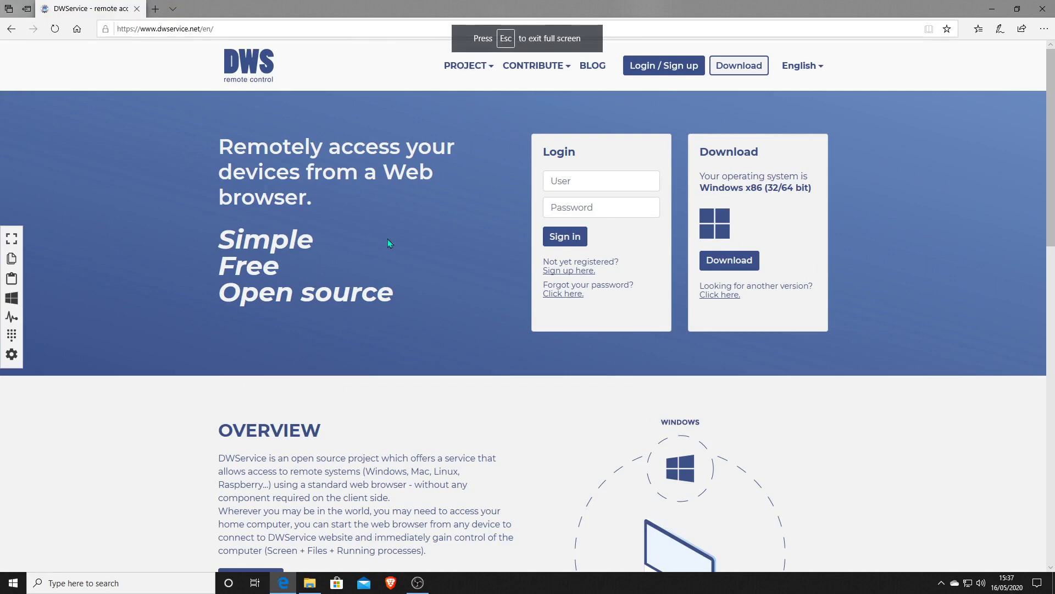
pyautogui.moveTo(8, 300)
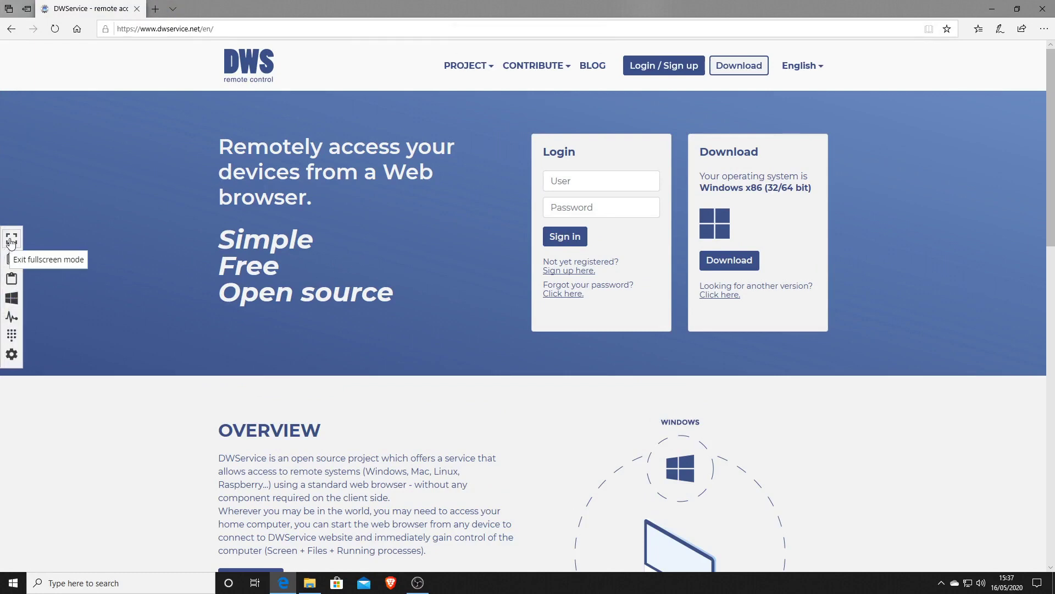
pyautogui.click(10, 242)
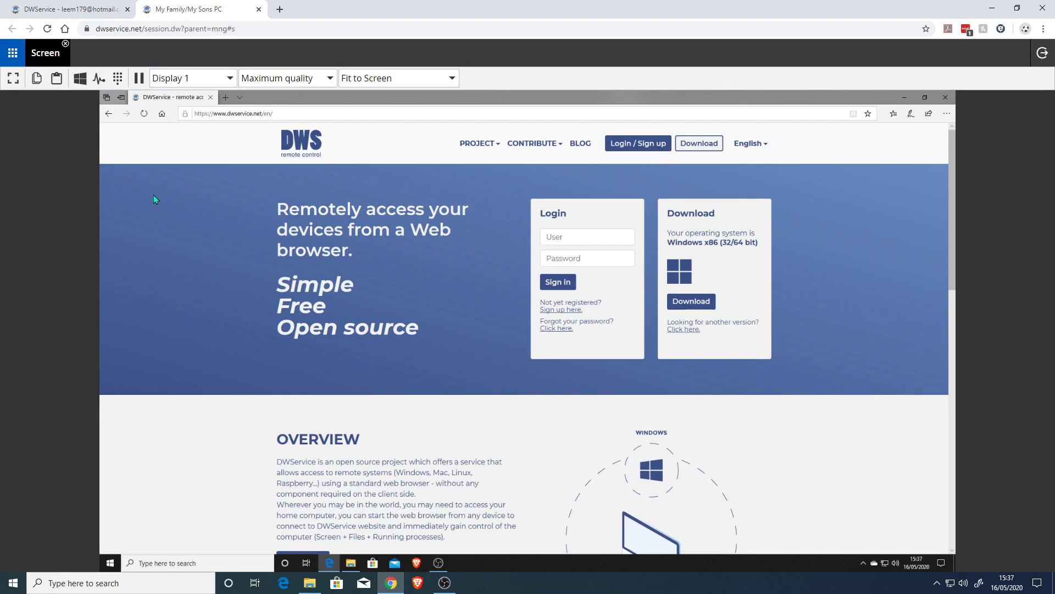
pyautogui.click(66, 44)
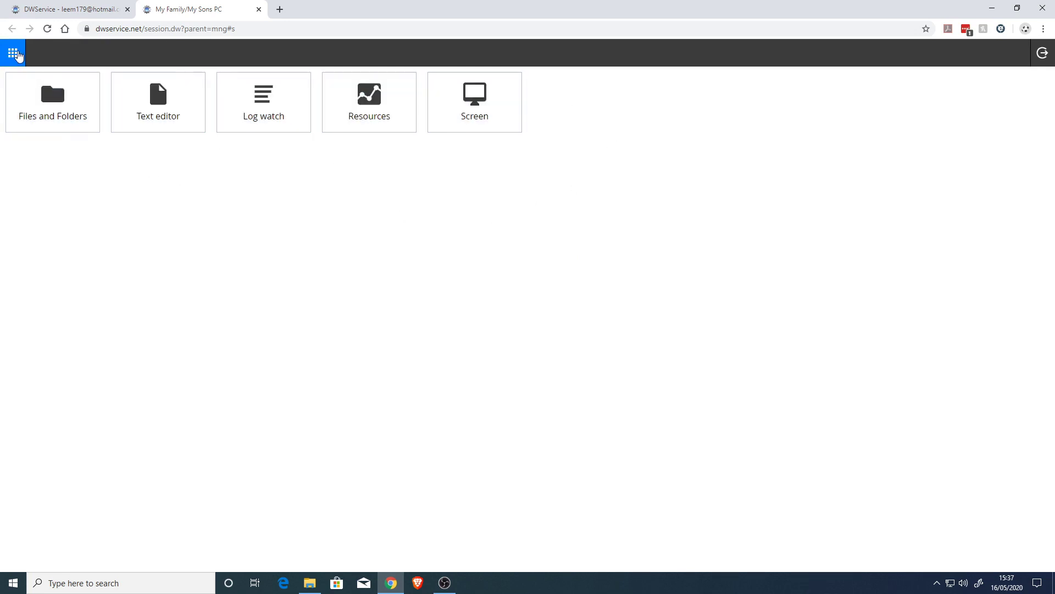
# Close the My Sons PC session tab, show agents of every status, and open Uncle Dave's edit dialog.
pyautogui.click(259, 10)
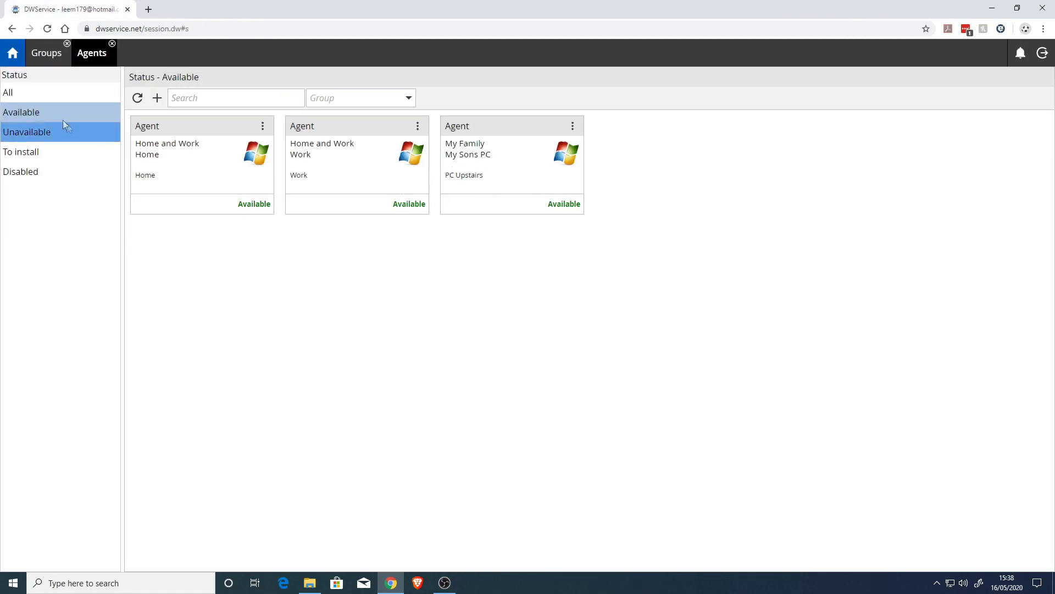
pyautogui.click(25, 93)
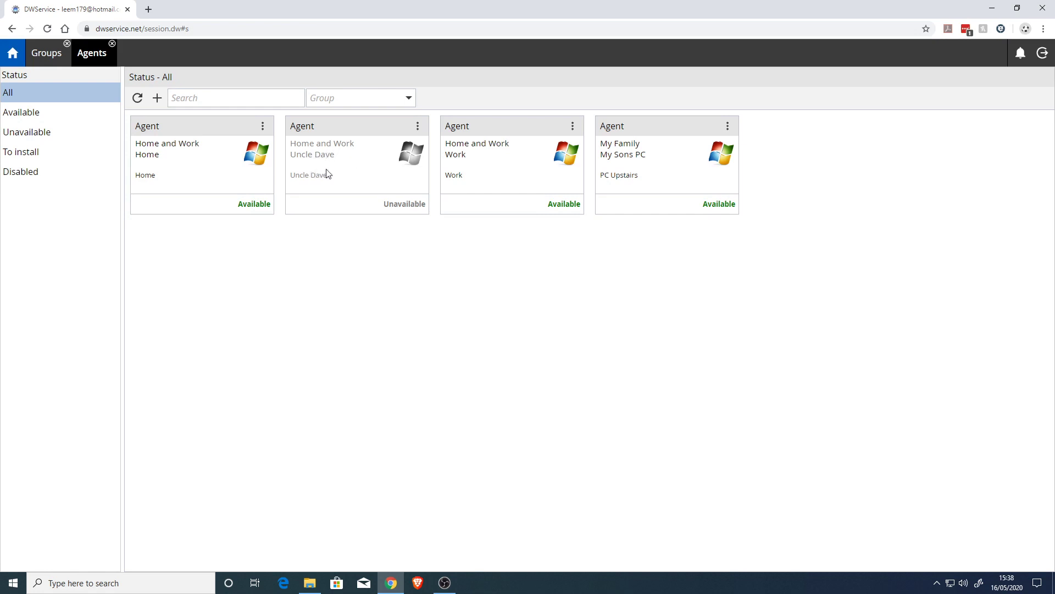
pyautogui.click(418, 127)
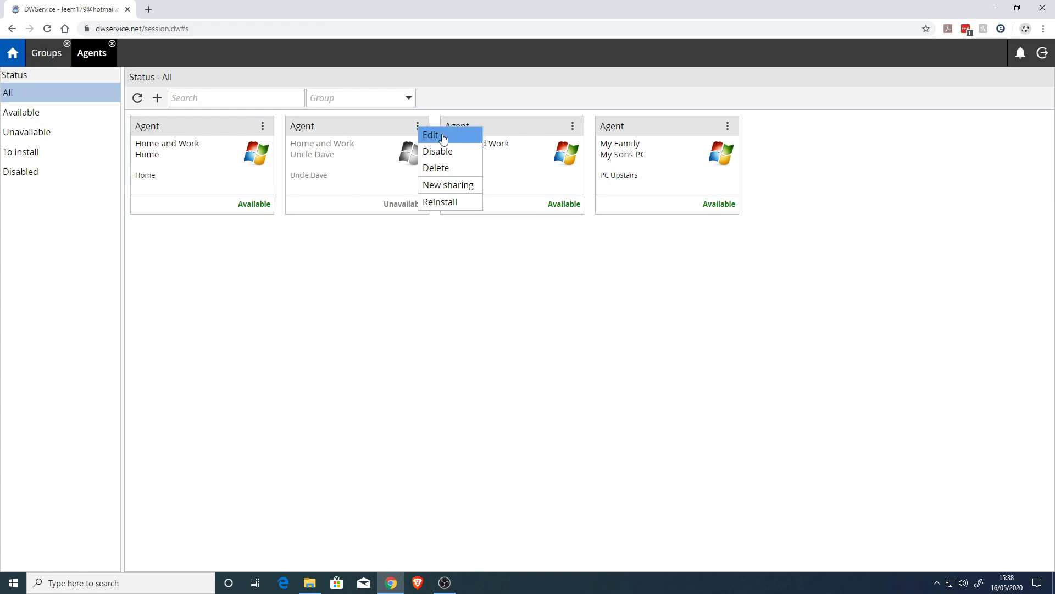
pyautogui.click(443, 136)
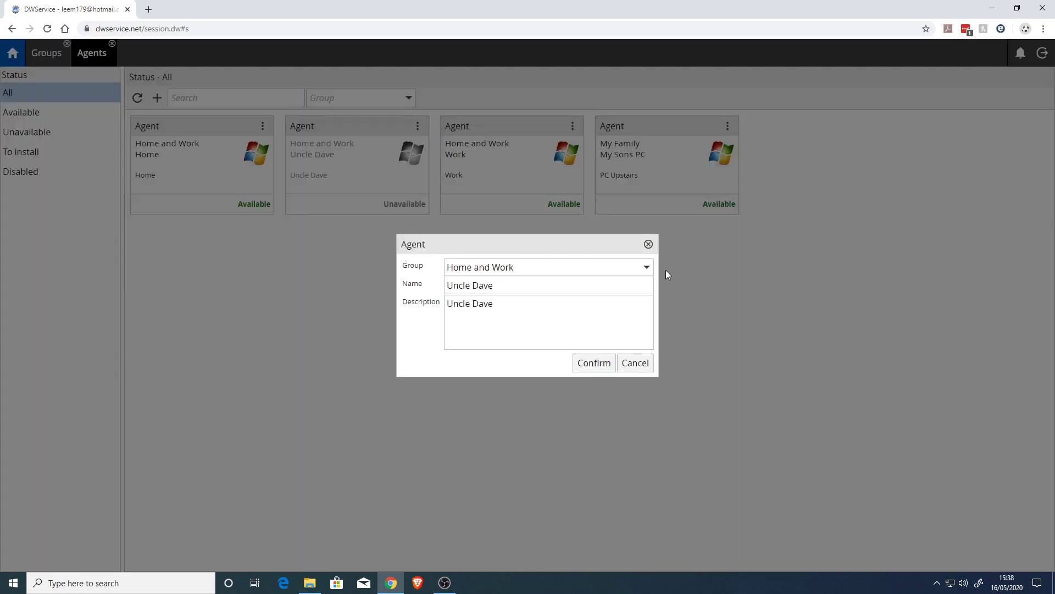
# Change Uncle Dave's group from Home and Work to My Family, save, and return to the dashboard.
pyautogui.click(651, 271)
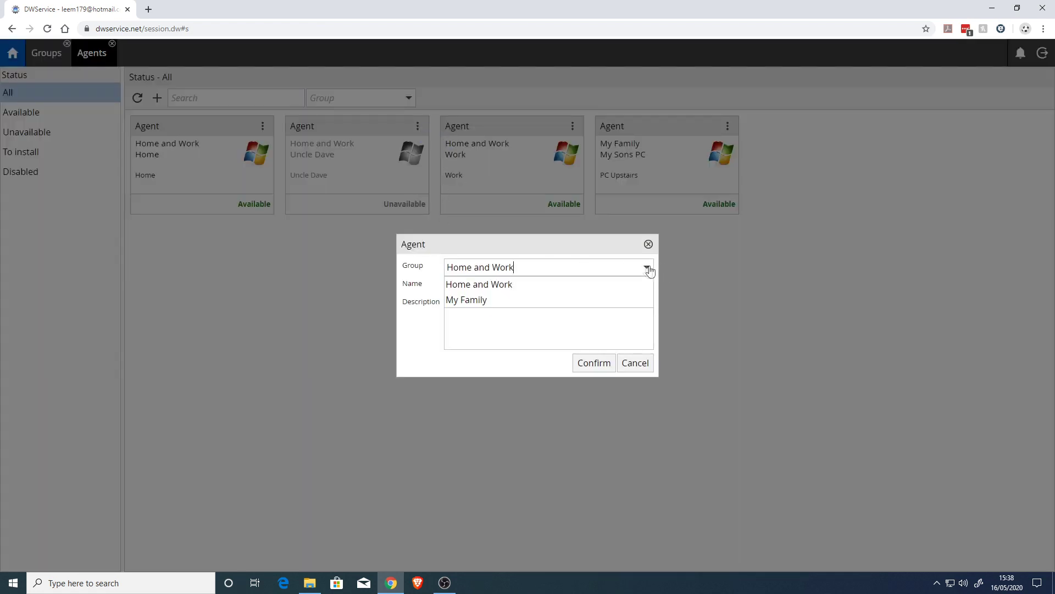
pyautogui.click(471, 299)
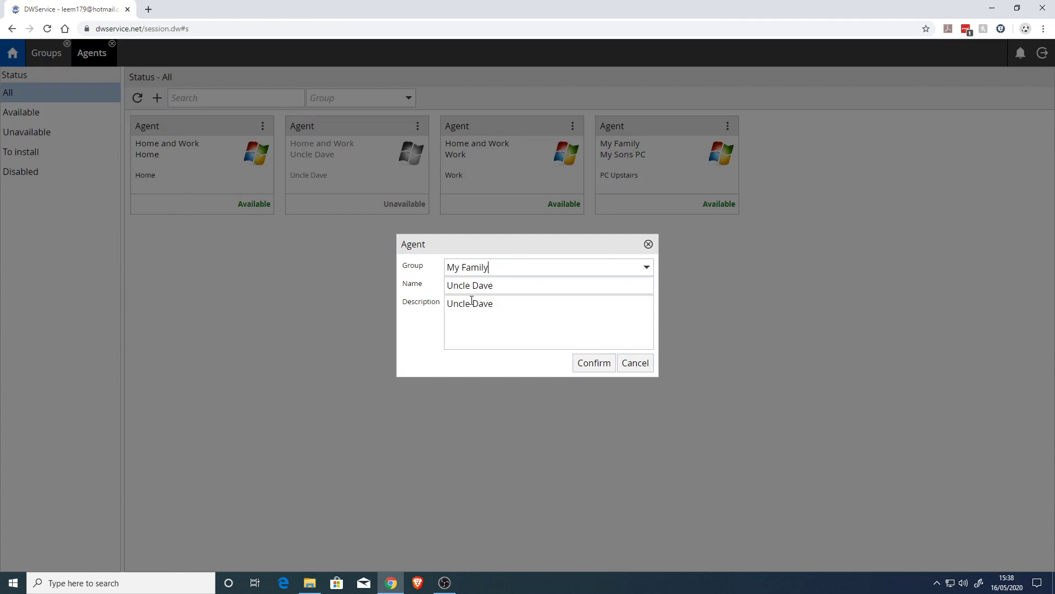
pyautogui.click(594, 363)
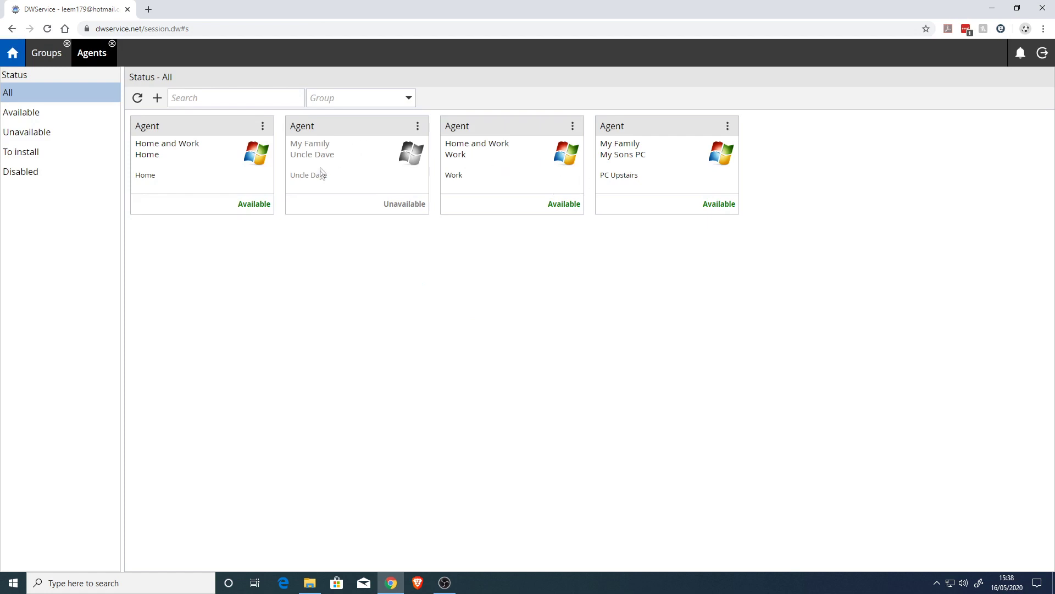
pyautogui.click(112, 44)
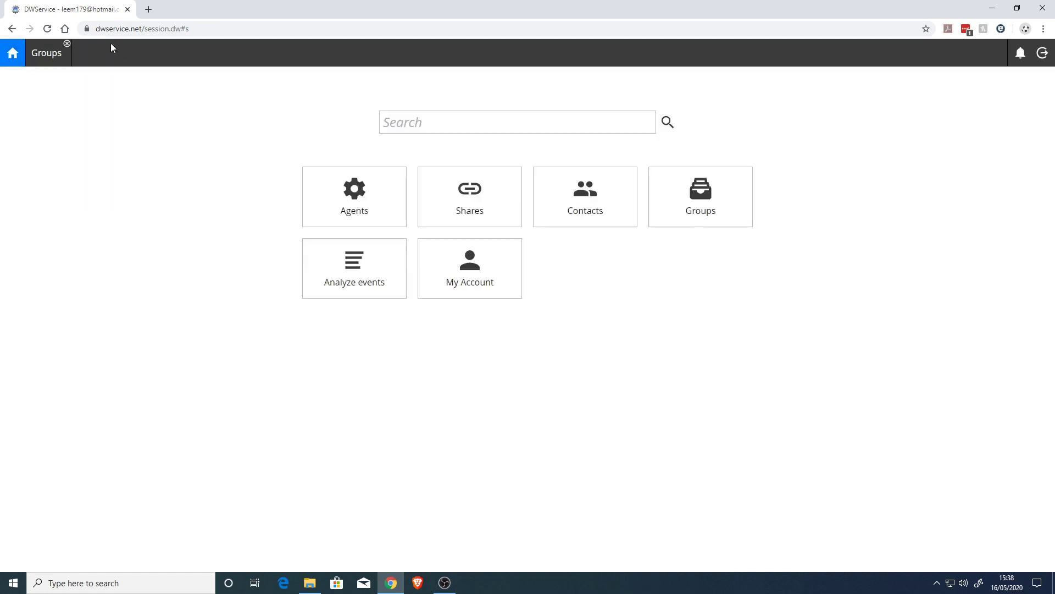
# Filter the Agents page by the My Family group, showing My Sons PC and Uncle Dave.
pyautogui.click(67, 44)
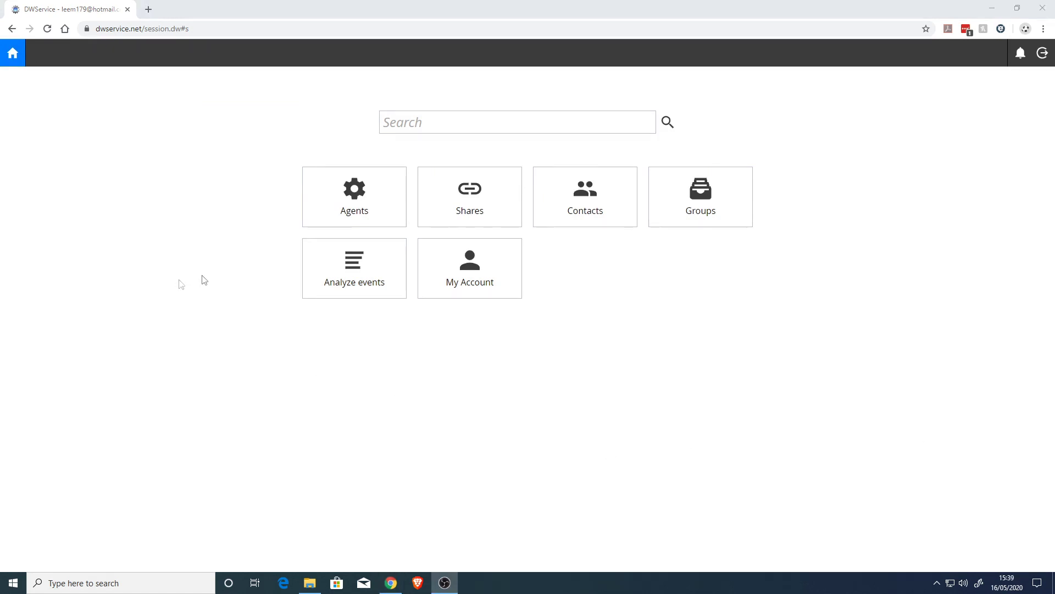
pyautogui.click(341, 197)
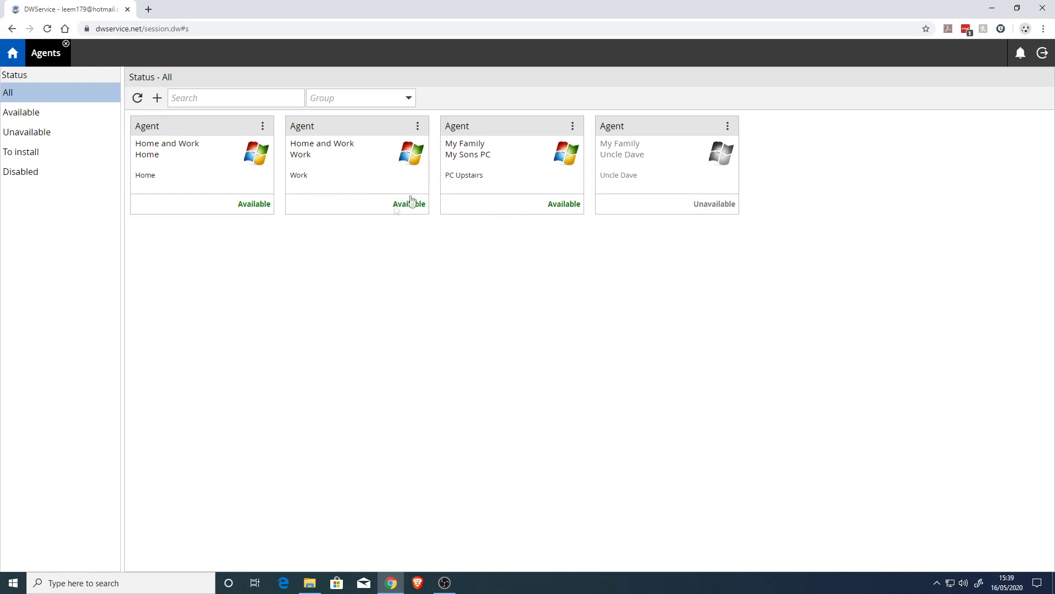
pyautogui.click(406, 101)
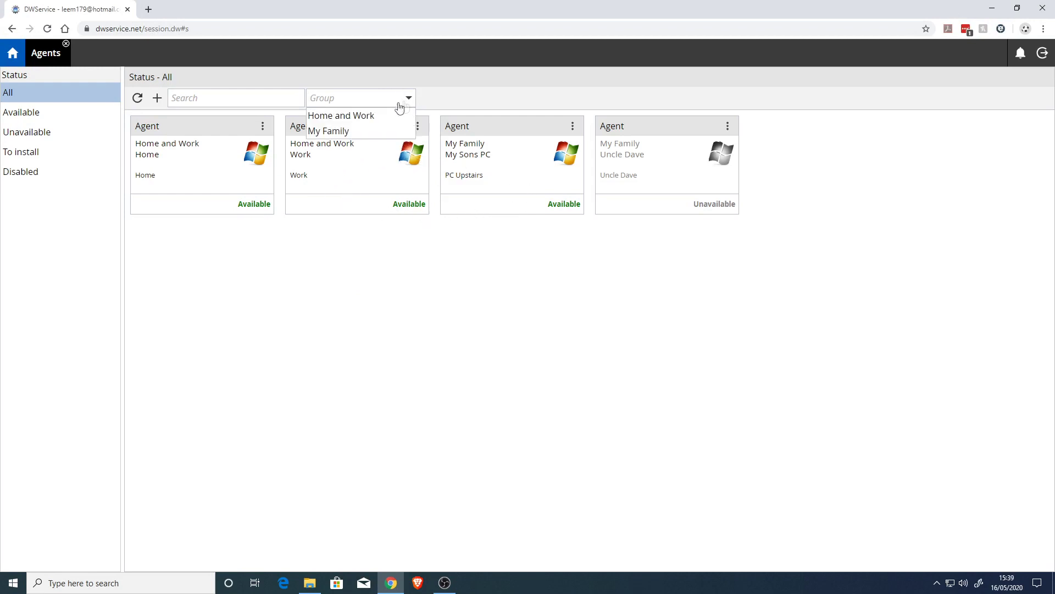
pyautogui.click(341, 133)
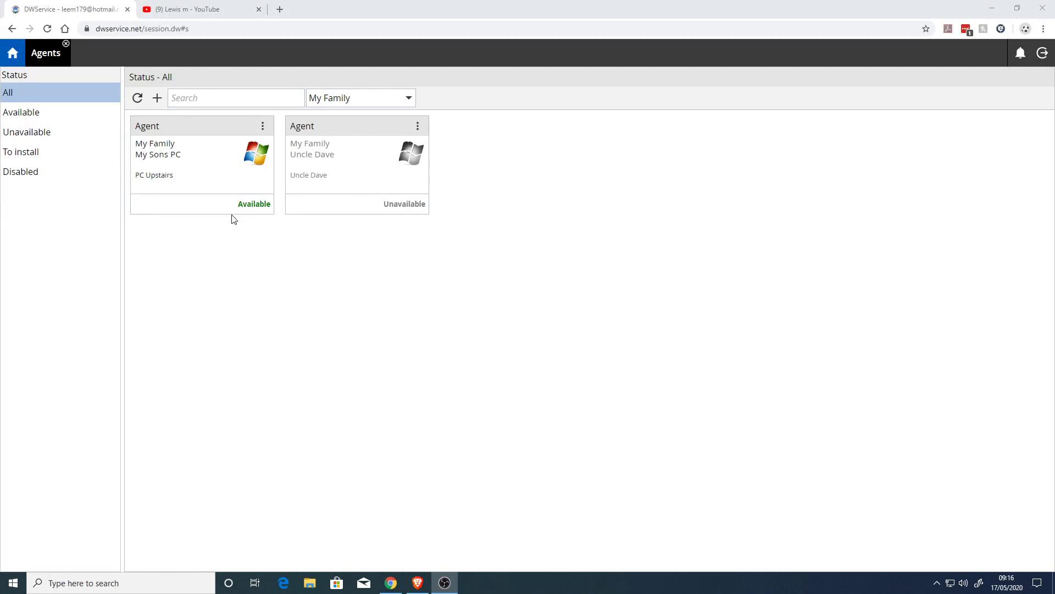
# Switch to the YouTube tab showing the Minecraft Time channel home page.
pyautogui.click(207, 15)
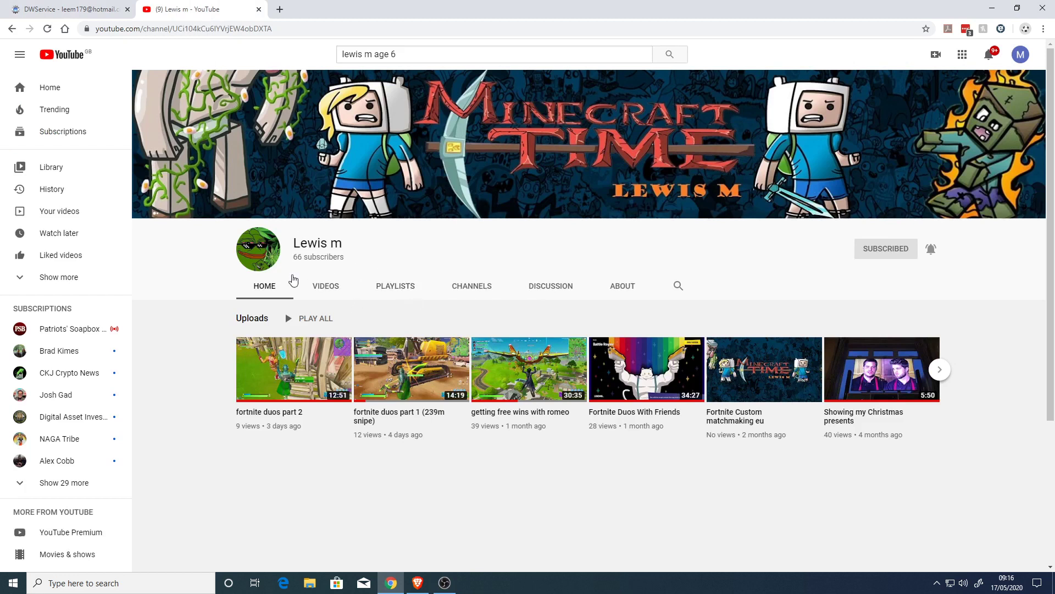